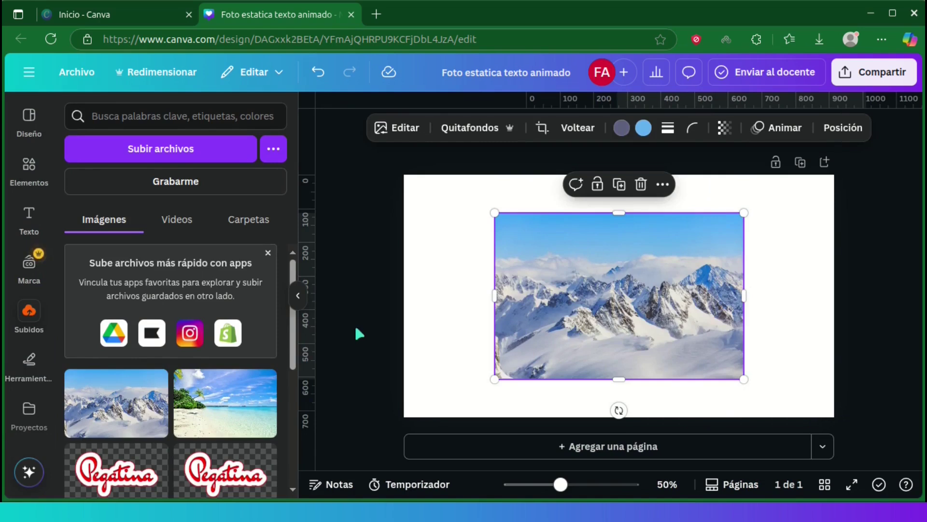
Step: Enlarge the mountain photo so that it covers the entire page
left_click_drag(495, 213, 432, 175)
left_click_drag(744, 378, 815, 409)
left_click_drag(801, 296, 835, 297)
left_click_drag(437, 296, 402, 297)
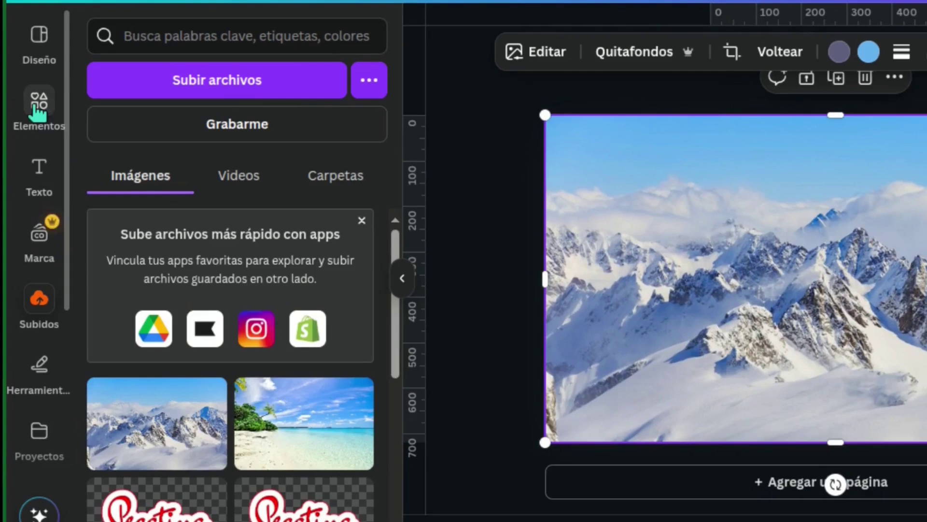
Step: Search the elements for "liquido gradiente" graphics and add the teal-and-green animated wave to the page
left_click(37, 104)
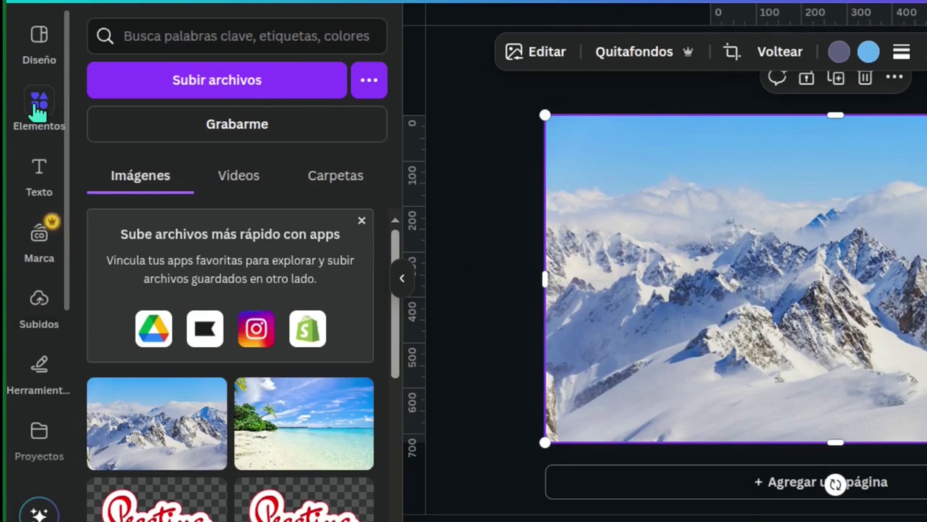
left_click(264, 36)
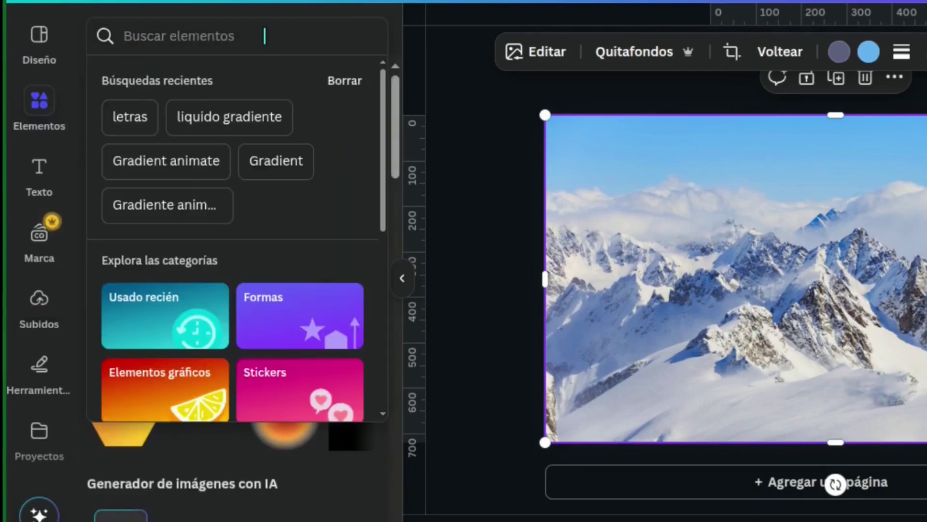
type("liquido")
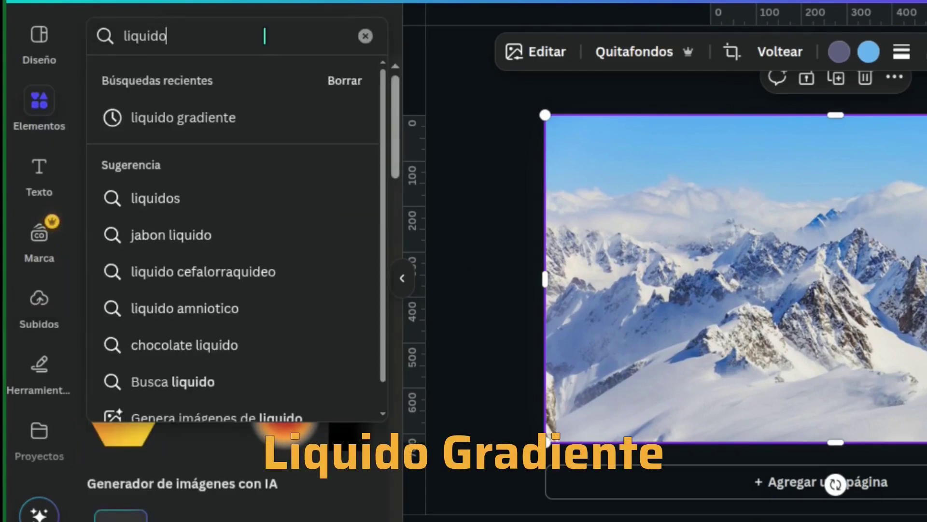
type(" gradiente")
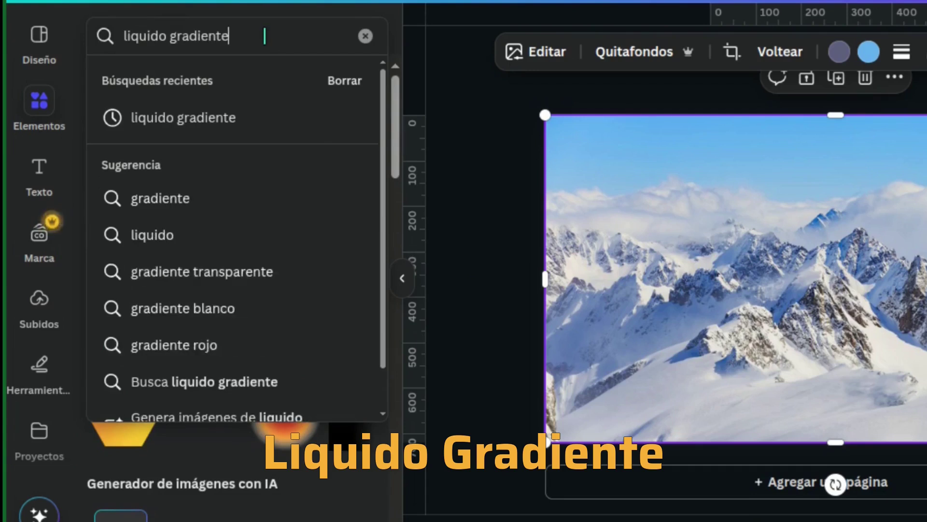
key("Return")
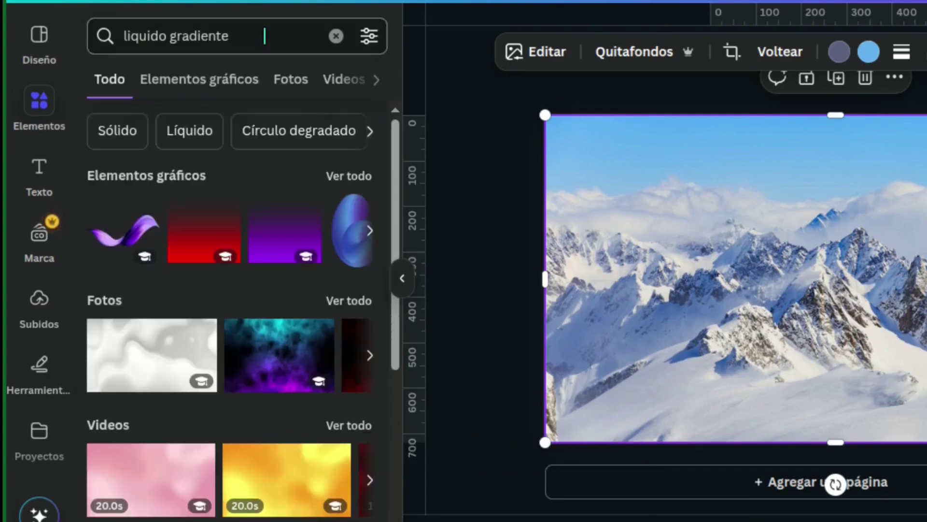
left_click(240, 87)
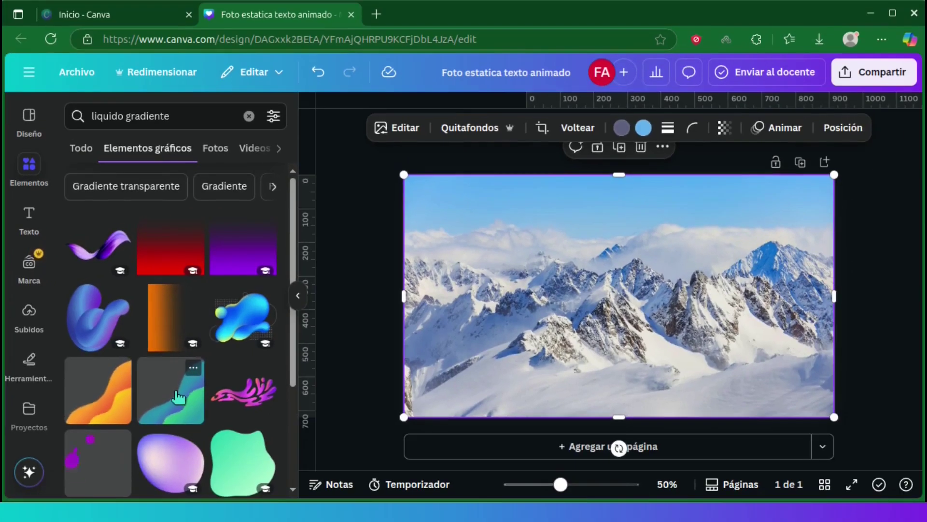
left_click(240, 415)
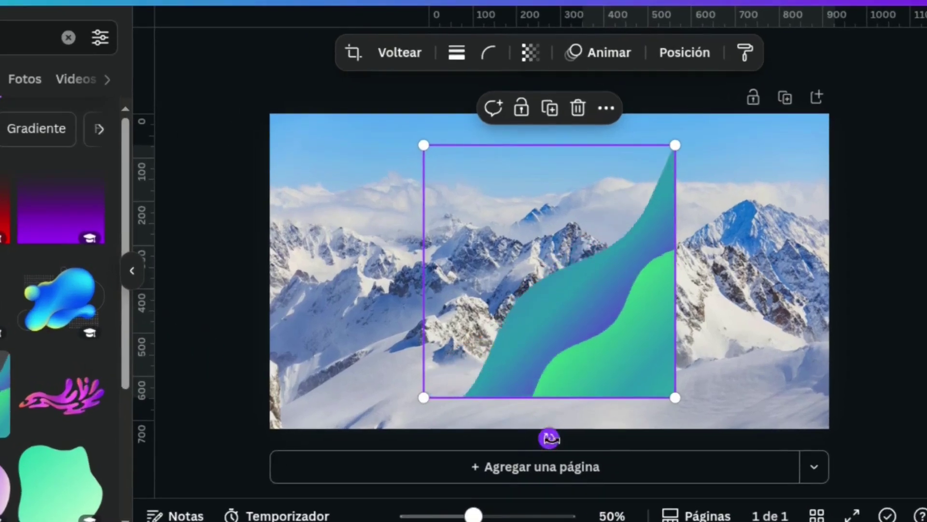
Step: Rotate the wave graphic until its waves run horizontally, and enlarge and position it across the full width of the page
left_click_drag(549, 438, 419, 415)
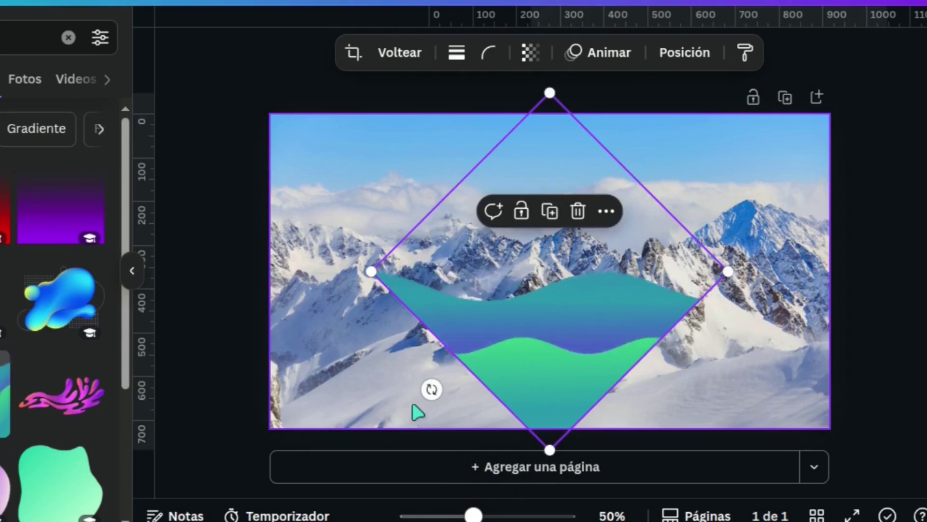
left_click_drag(370, 270, 157, 271)
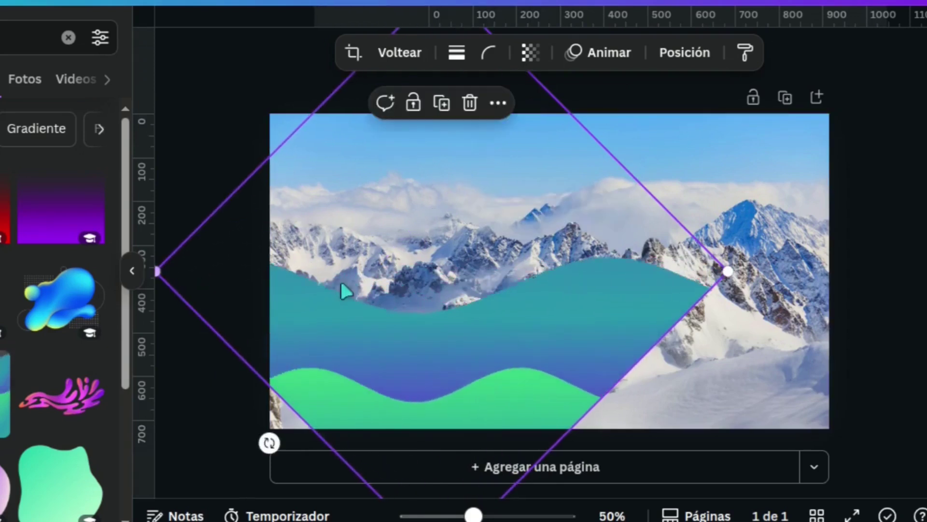
left_click_drag(727, 272, 926, 272)
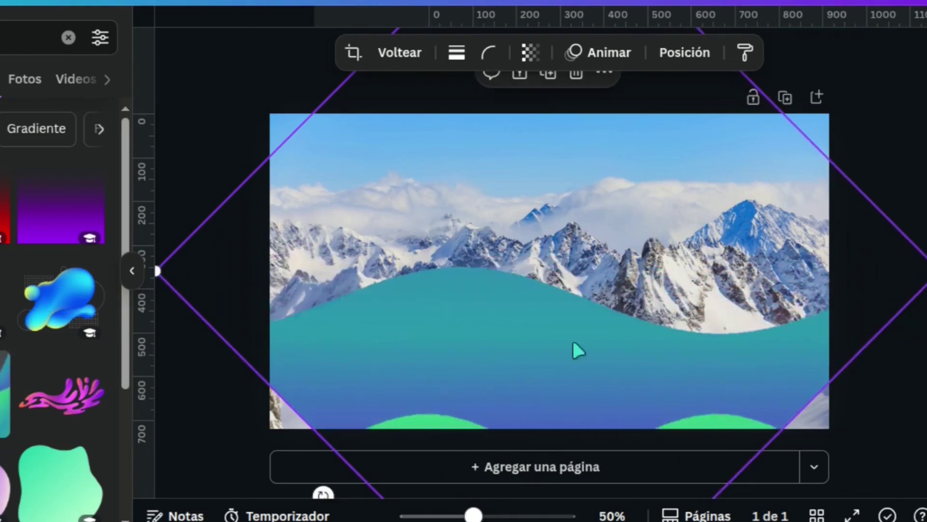
left_click_drag(577, 350, 570, 304)
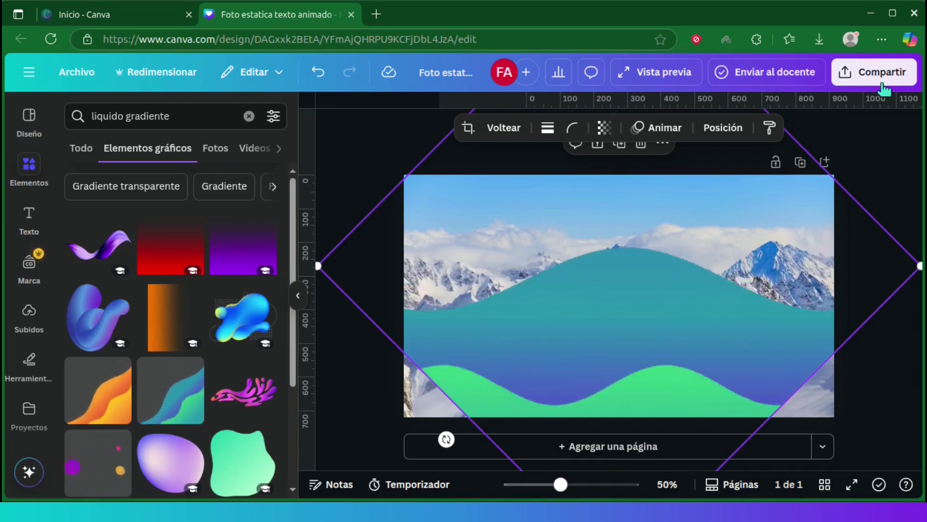
Step: Download the design as an MP4 video at 720p
left_click(884, 77)
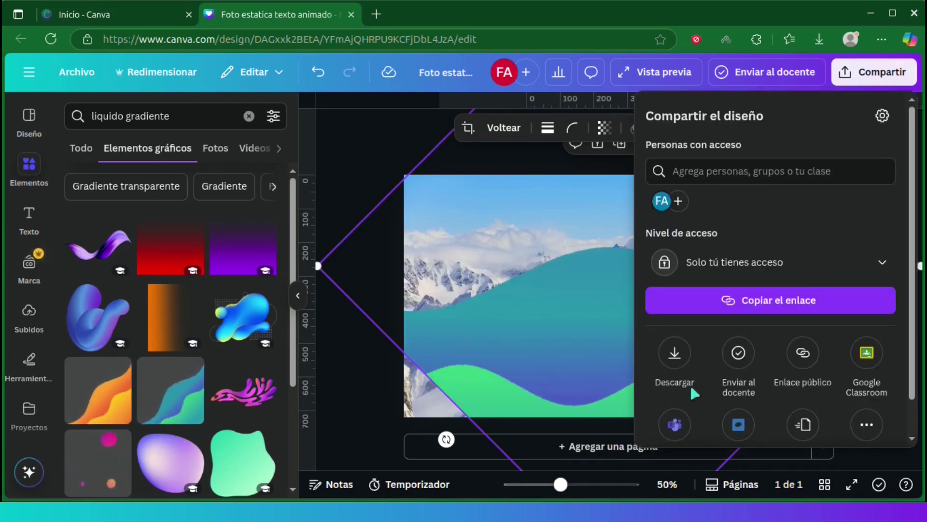
left_click(674, 353)
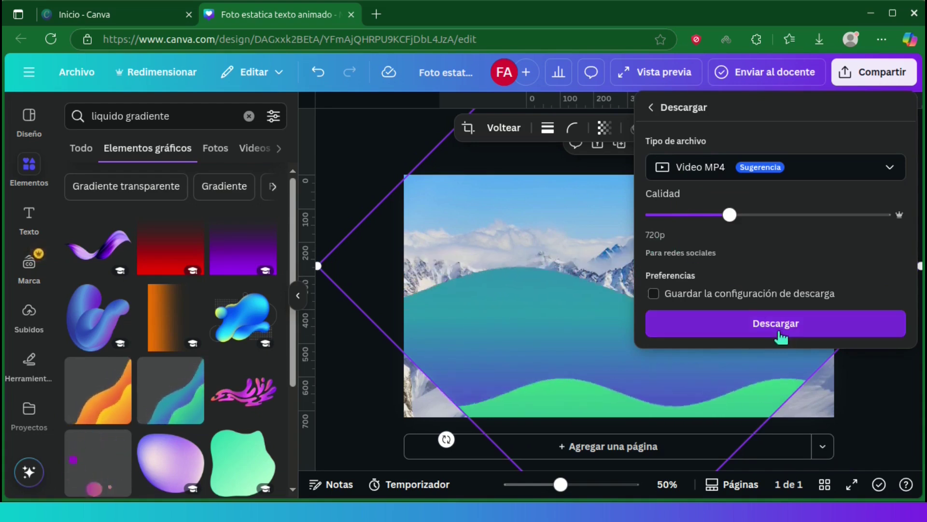
left_click(776, 324)
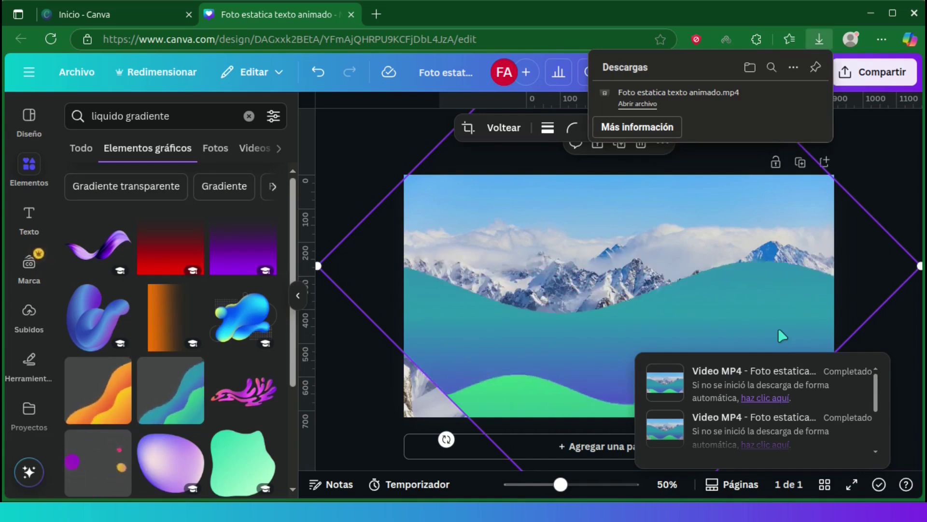
Step: Upload the downloaded video "Foto estatica texto animado.mp4" and delete the wave graphic from the page
left_click(29, 317)
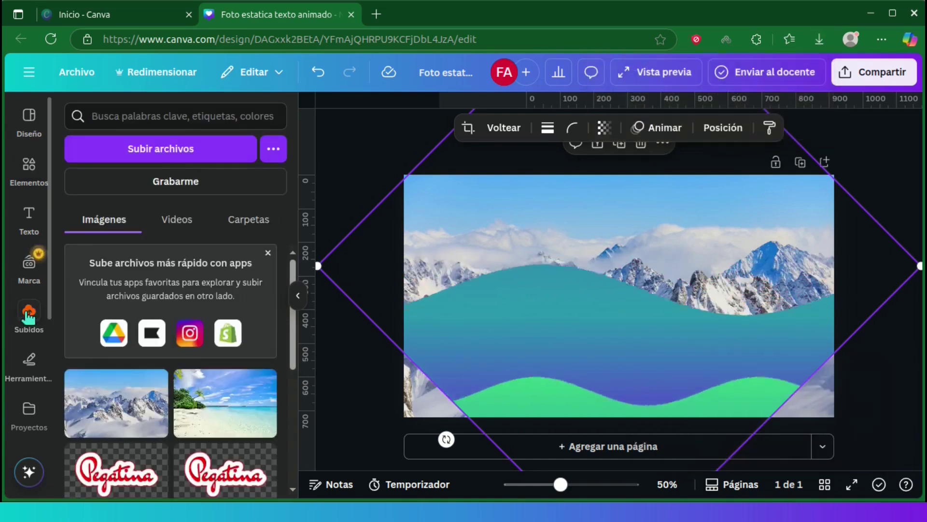
left_click(819, 39)
left_click_drag(703, 99, 180, 379)
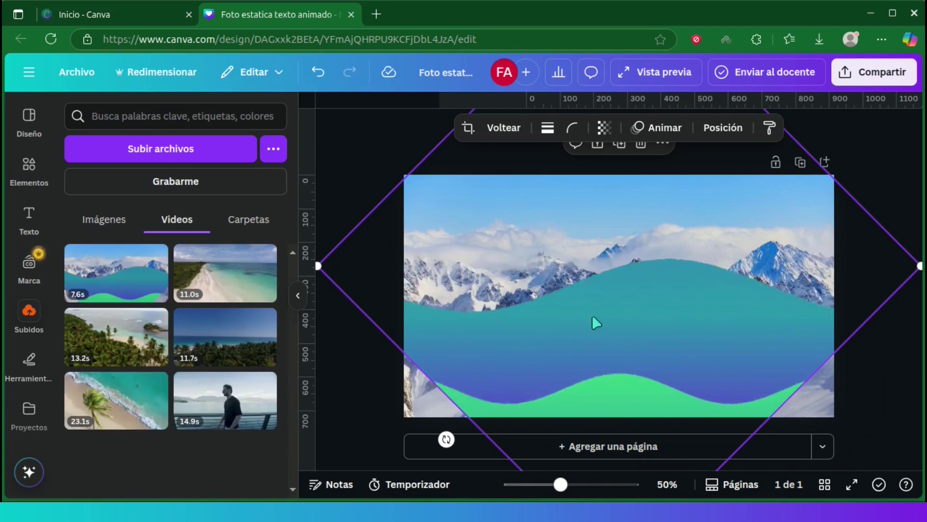
key("Delete")
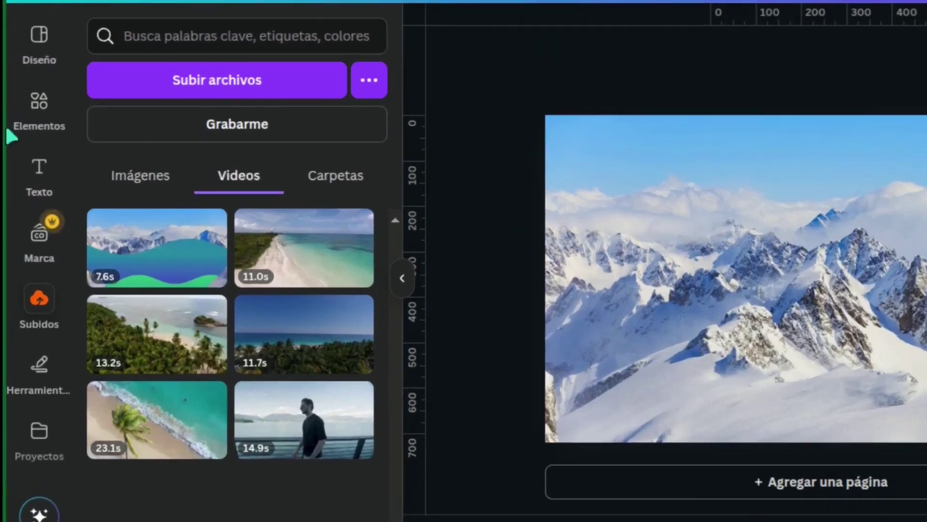
Step: Search the elements for "letras" and show all the matching letter frames
left_click(41, 106)
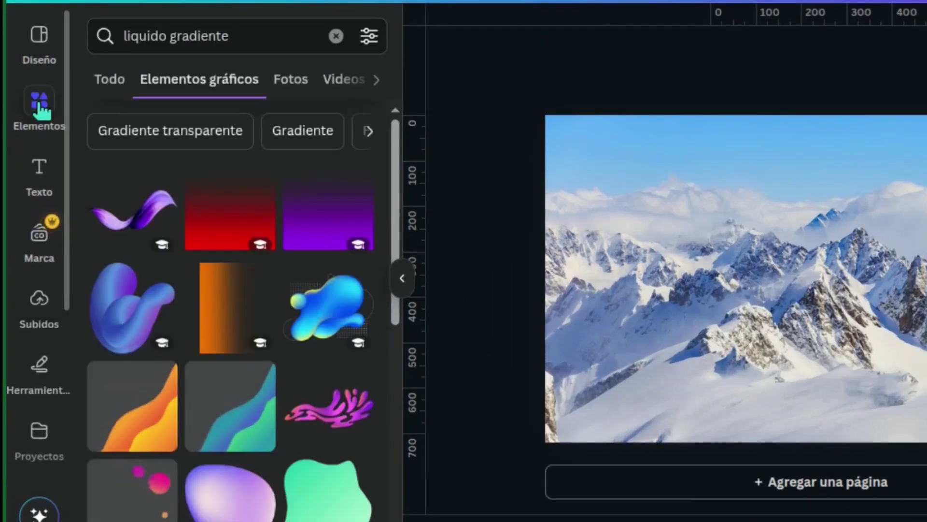
left_click(336, 36)
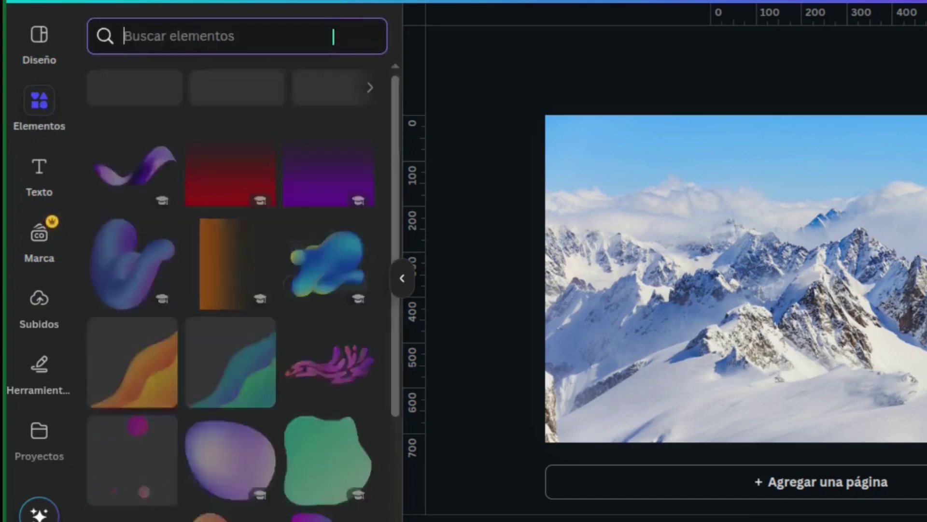
type("letras")
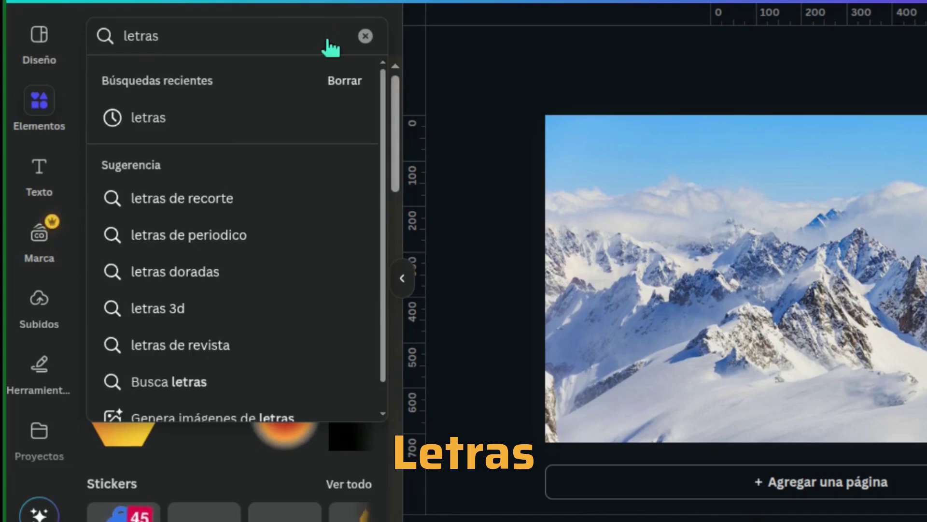
key("Return")
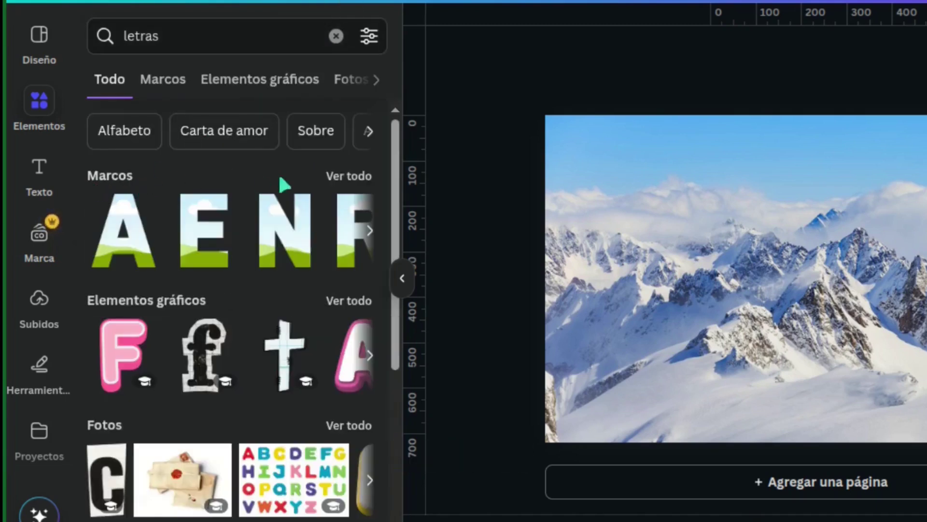
left_click(358, 180)
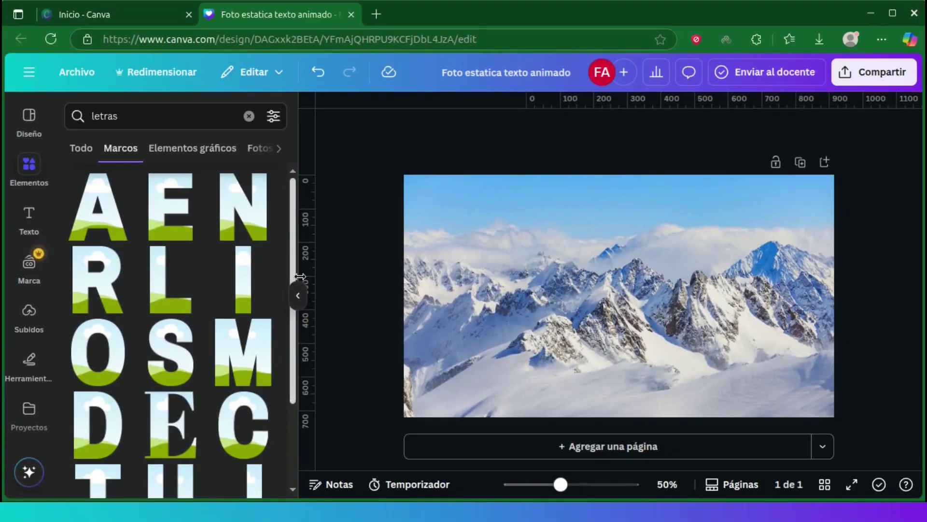
Step: Add the letter frames C, A and N side by side over the mountain photo
left_click(303, 440)
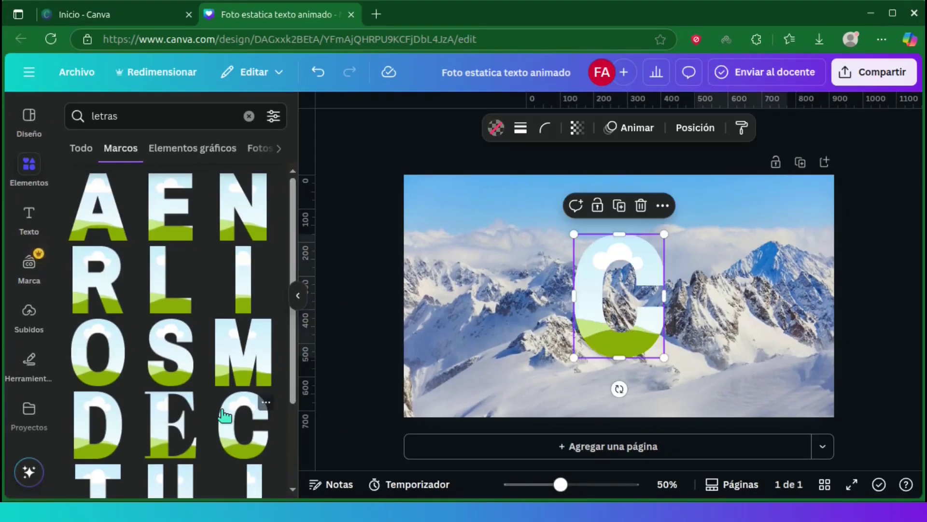
left_click_drag(609, 309, 469, 295)
left_click(116, 227)
left_click_drag(598, 292, 558, 298)
left_click(250, 219)
left_click_drag(617, 288, 670, 283)
Step: Complete the word CANVA with the V and A frames, and scale the whole word down to fit centred on the page
left_click_drag(298, 234, 295, 379)
left_click_drag(97, 414, 754, 304)
left_click_drag(298, 317, 301, 182)
left_click_drag(108, 222, 846, 305)
left_click_drag(860, 372, 488, 270)
left_click_drag(433, 234, 490, 266)
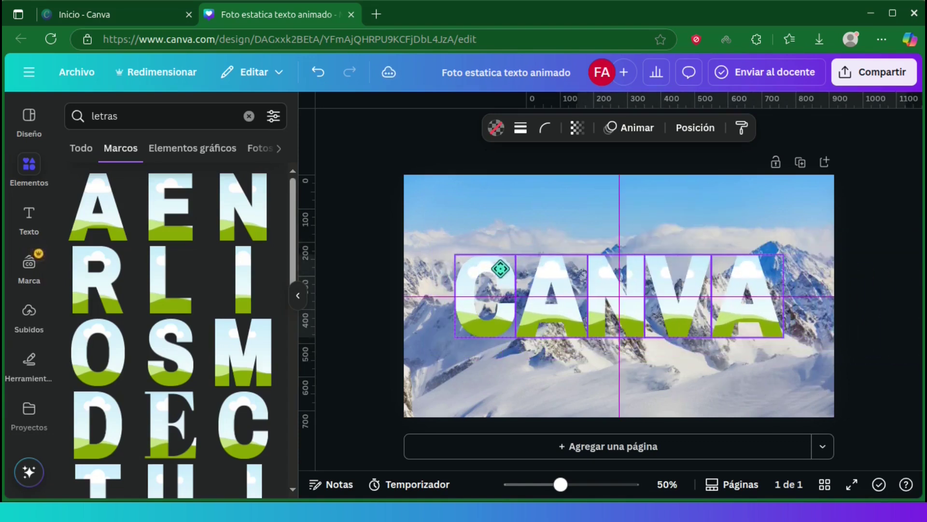
Step: Widen the gaps in CANVA by moving the C, both A's and the V slightly outward from the central N
left_click(714, 357)
left_click(729, 320)
left_click_drag(729, 321, 688, 326)
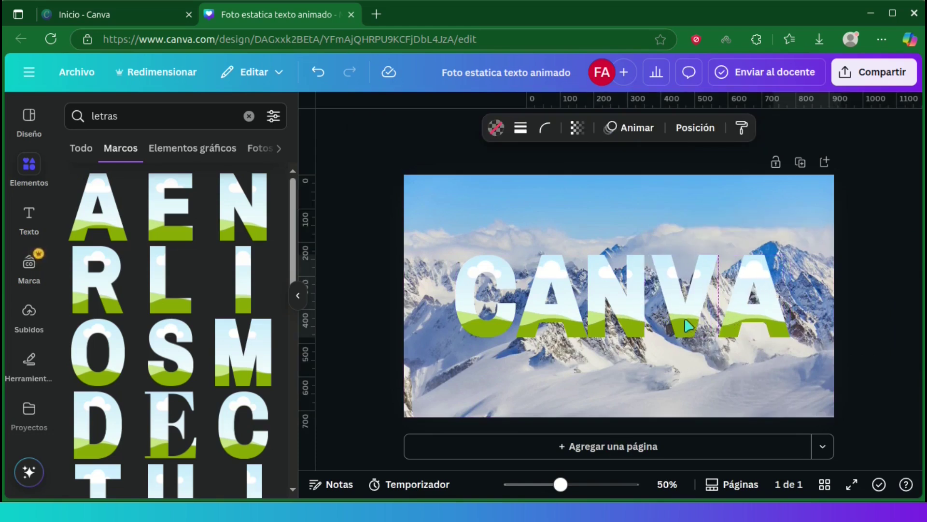
left_click(563, 311)
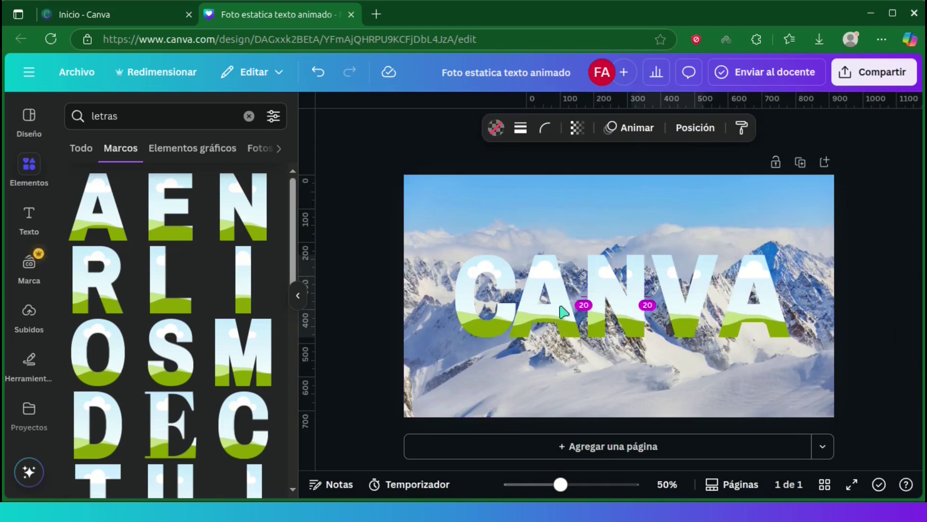
left_click(497, 272)
left_click_drag(497, 271, 493, 270)
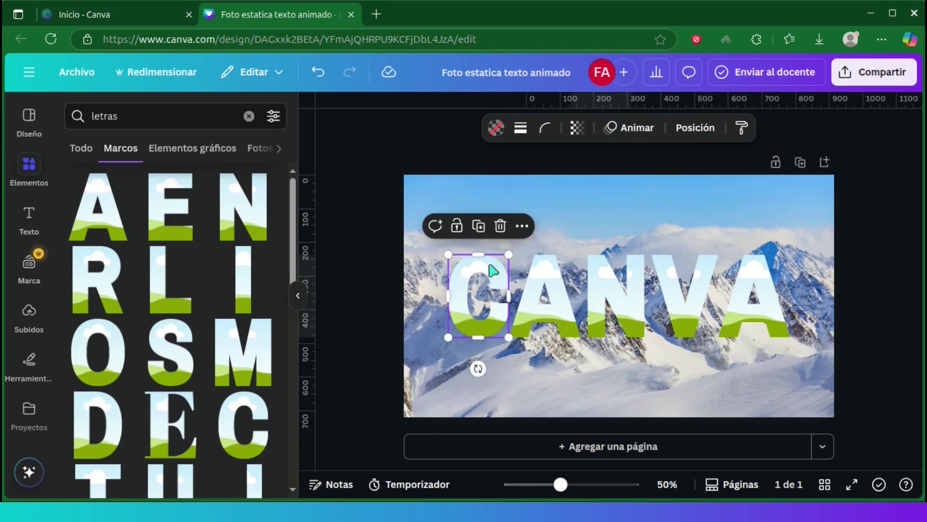
left_click(595, 228)
left_click(375, 260)
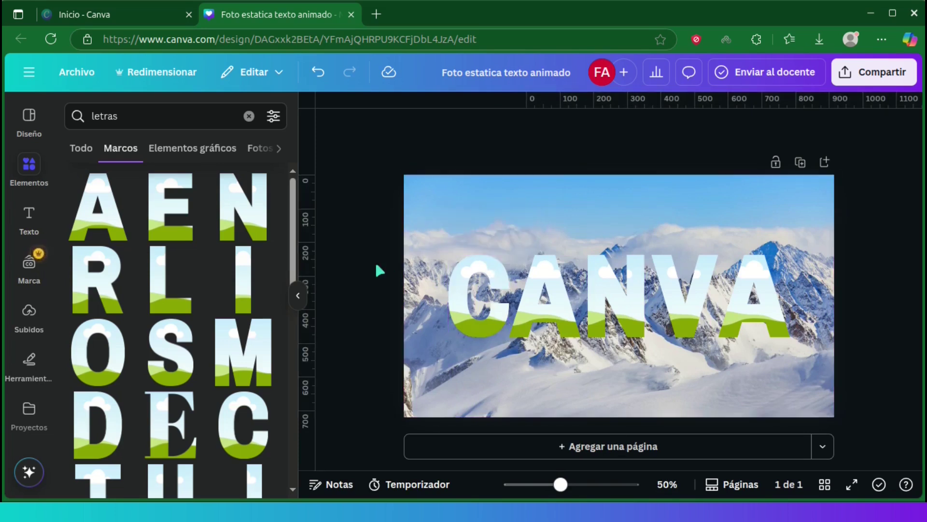
Step: Space the five letter frames of CANVA evenly in the horizontal direction
left_click(478, 277)
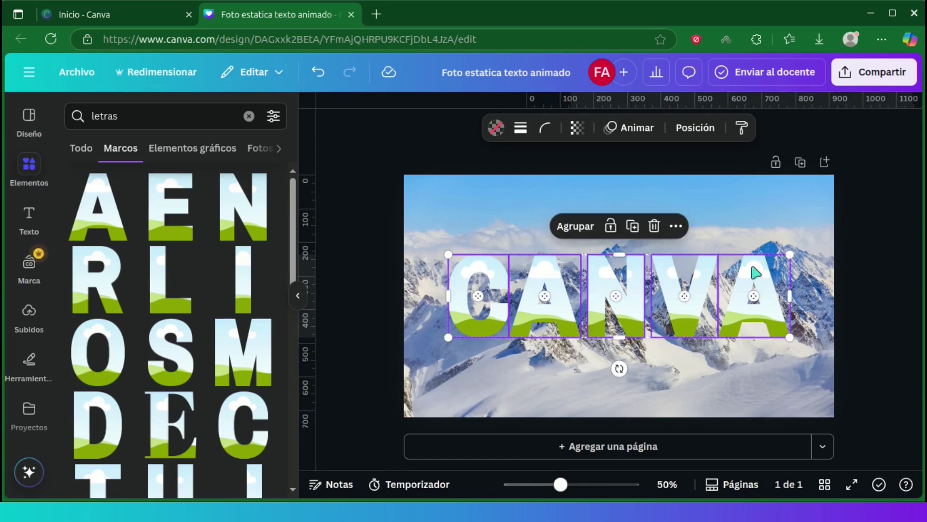
right_click(756, 272)
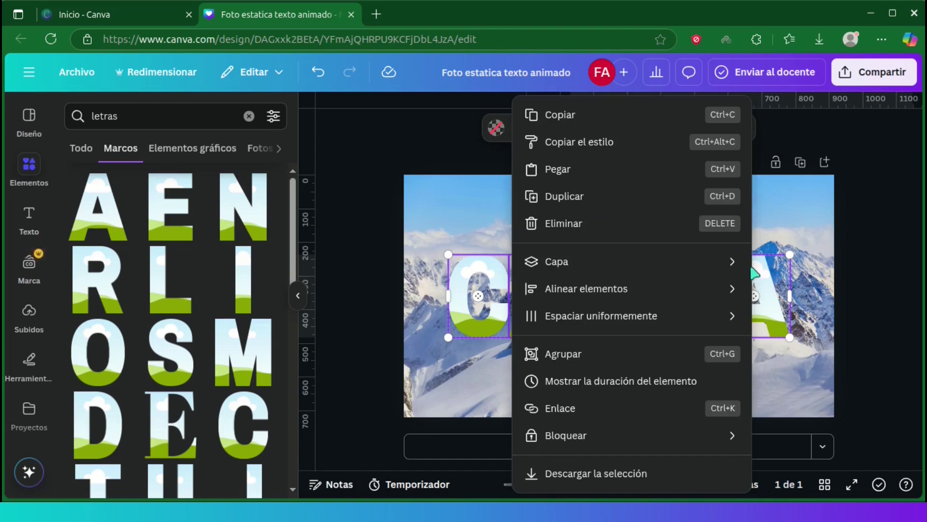
mouse_move(657, 322)
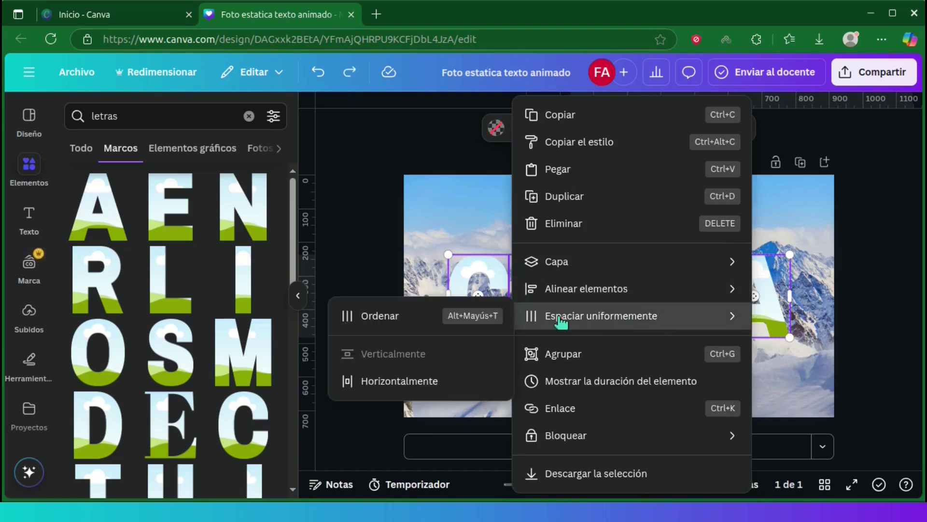
left_click(407, 383)
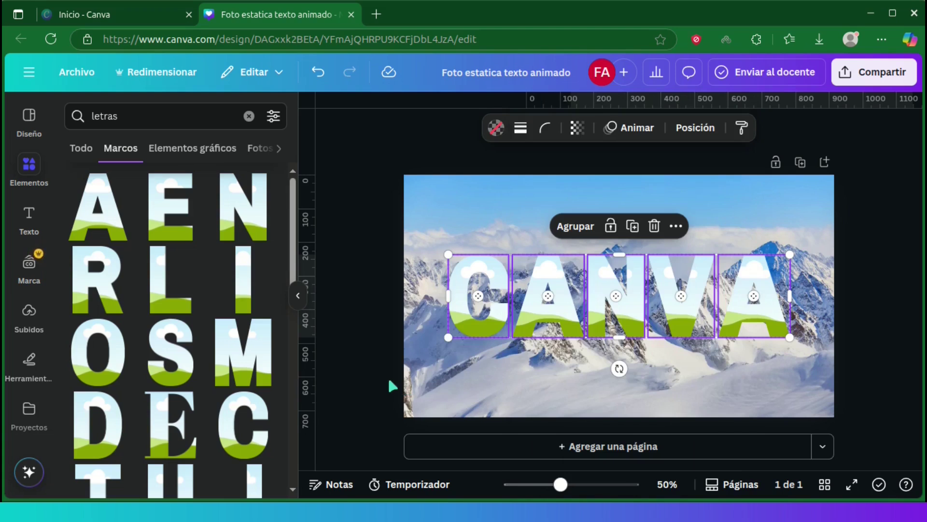
left_click(389, 381)
Step: Select all five letter frames of CANVA and stretch them taller and wider, keeping the word centred on the page
left_click(459, 319)
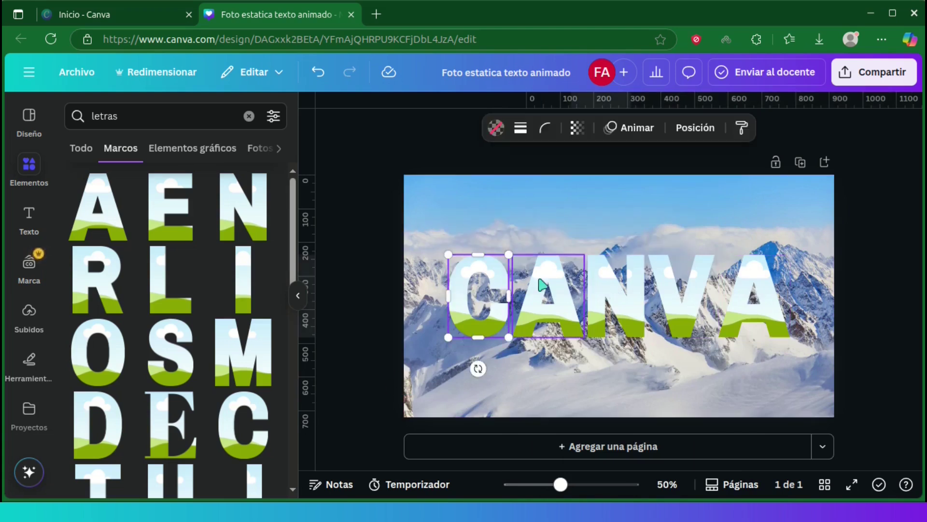
left_click(543, 285, "shift")
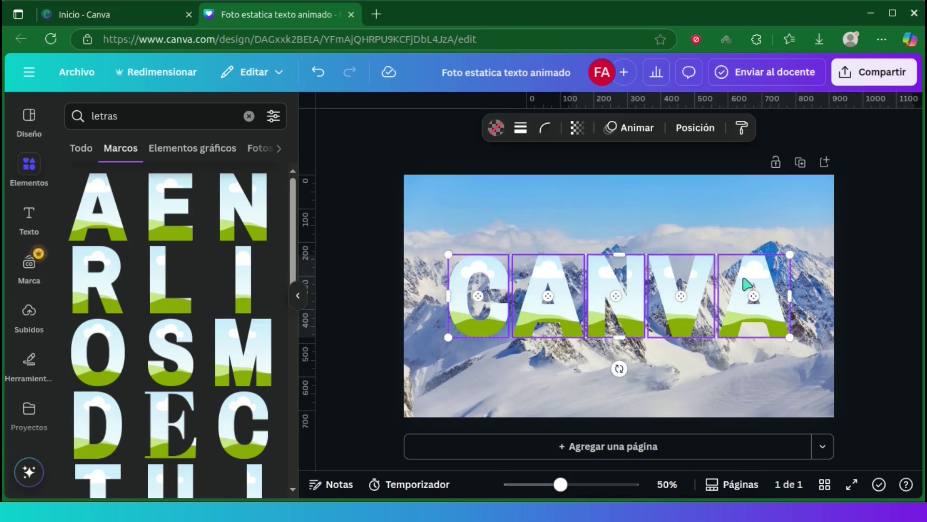
left_click_drag(618, 254, 620, 238)
left_click_drag(782, 336, 824, 347)
left_click_drag(652, 321, 632, 316)
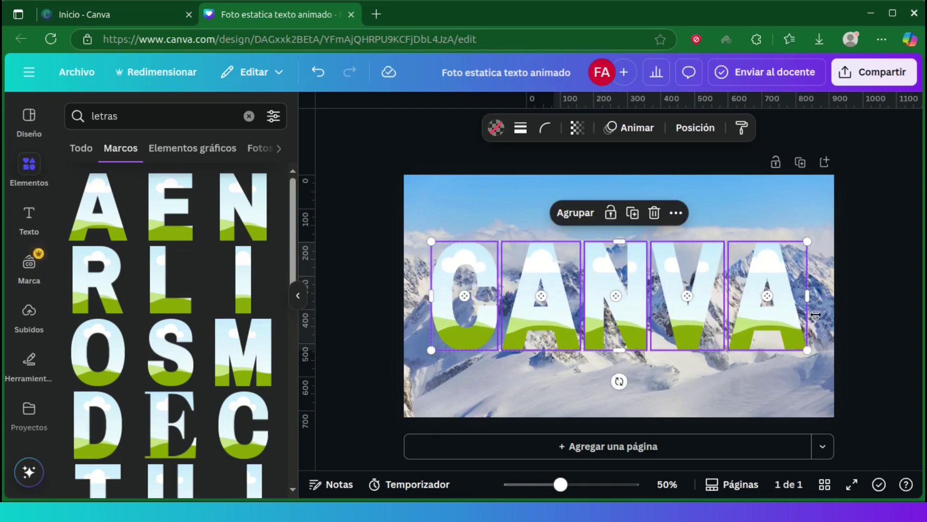
left_click(857, 312)
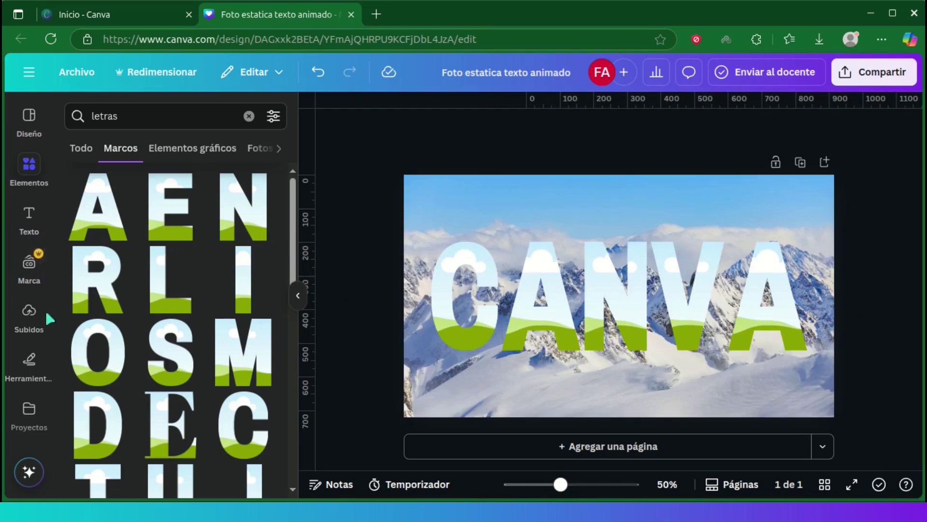
Step: Fill each of the five CANVA letter frames with the uploaded 7.6 s mountain video with the gradient wave
left_click(29, 316)
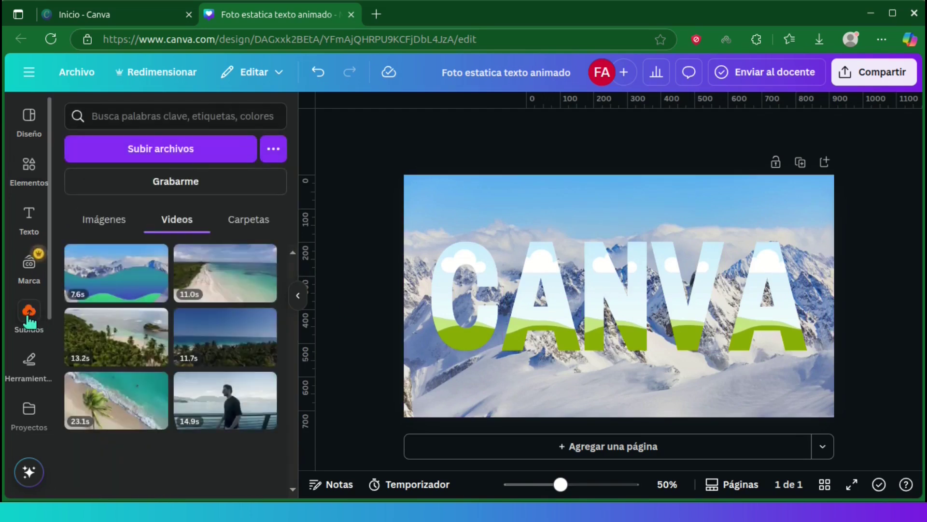
left_click(117, 281)
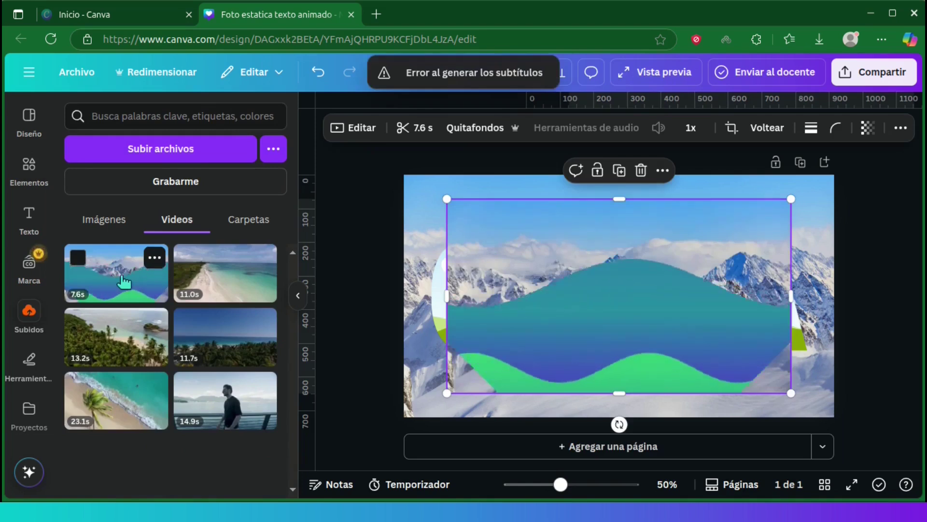
left_click_drag(580, 313, 459, 282)
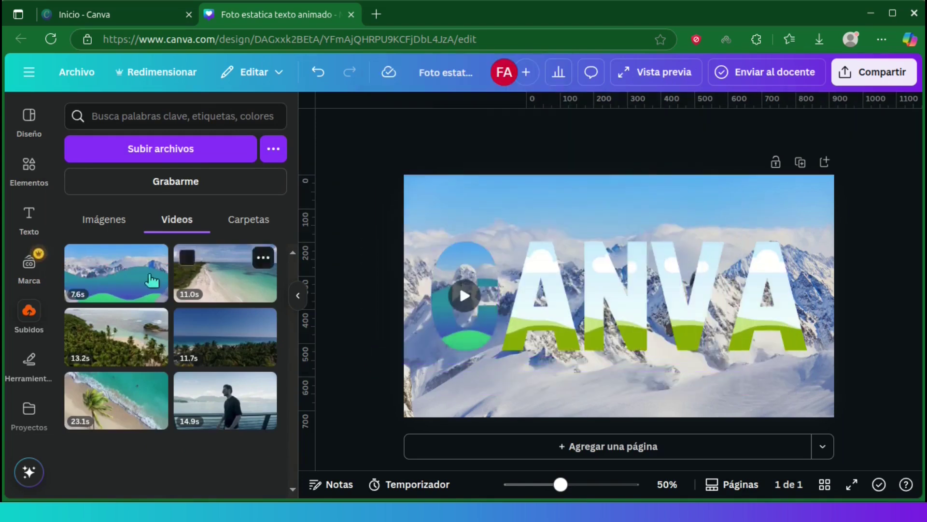
key("ctrl+z")
left_click_drag(538, 319, 527, 297)
left_click(121, 285)
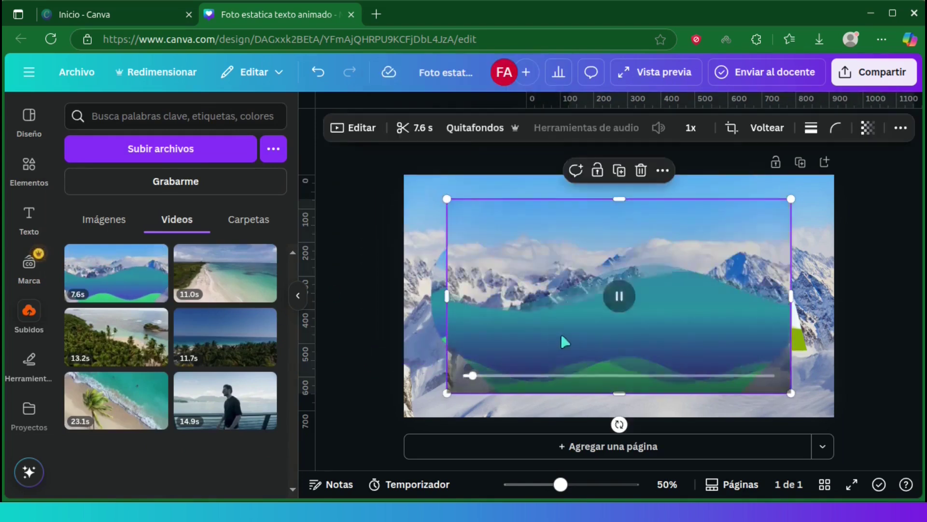
left_click_drag(563, 342, 616, 297)
left_click(128, 290)
left_click_drag(564, 341, 710, 297)
left_click(120, 285)
left_click_drag(634, 383, 765, 309)
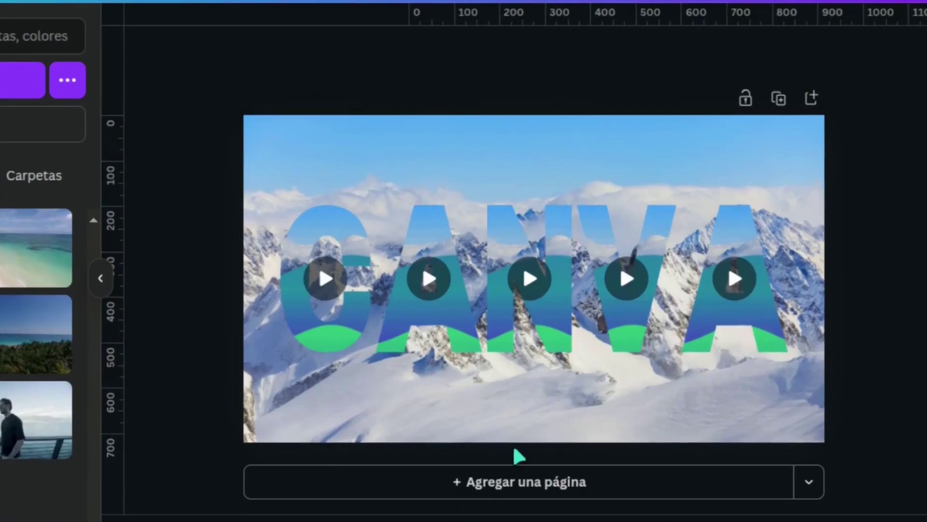
Step: Reposition and enlarge the video inside the C frame so that it covers the whole page
double_click(331, 228)
left_click_drag(323, 222, 364, 218)
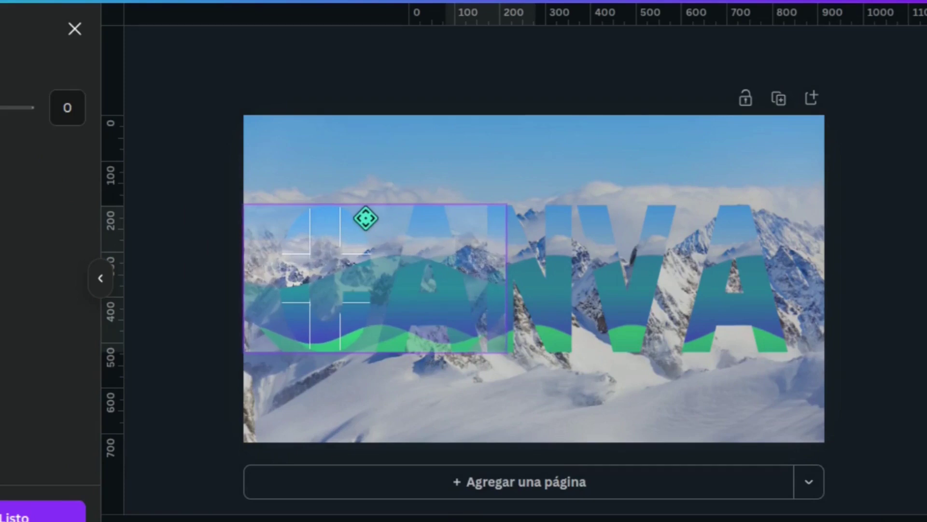
left_click_drag(506, 207, 689, 165)
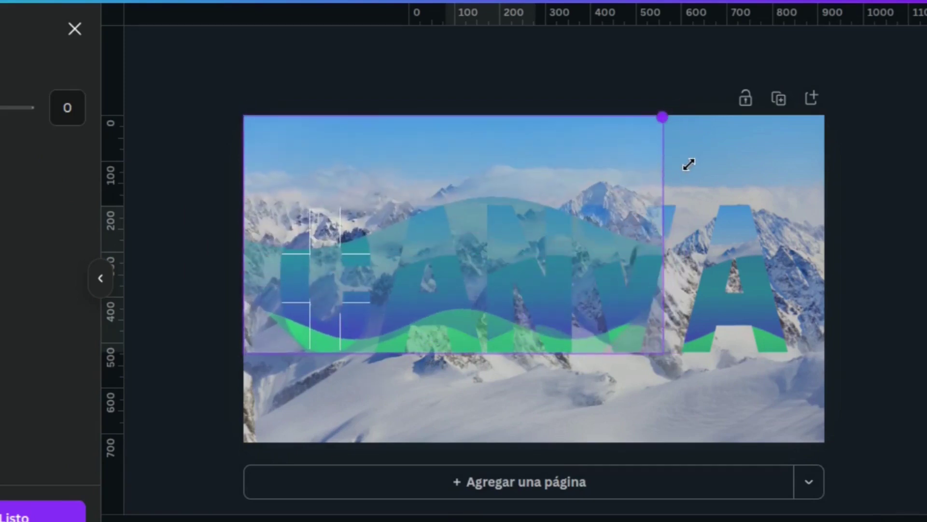
left_click_drag(664, 352, 840, 415)
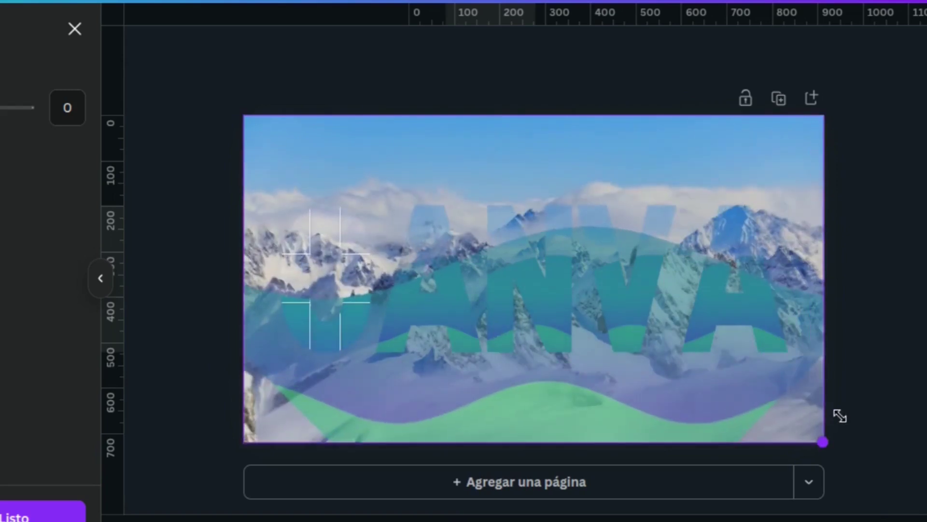
left_click(855, 386)
Step: Reposition and enlarge the video inside the first A frame to match the full page area
left_click(433, 243)
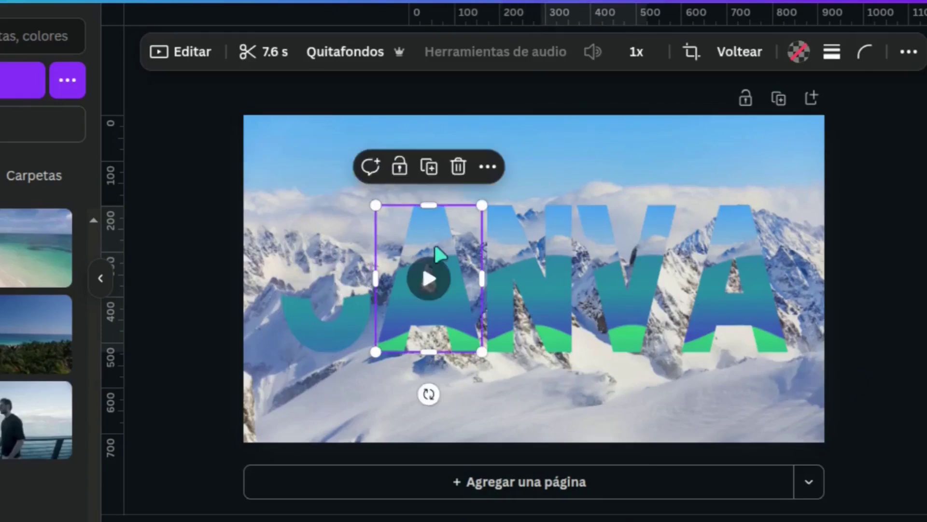
double_click(434, 242)
left_click_drag(475, 236, 439, 224)
left_click_drag(507, 203, 672, 145)
left_click_drag(667, 353, 836, 417)
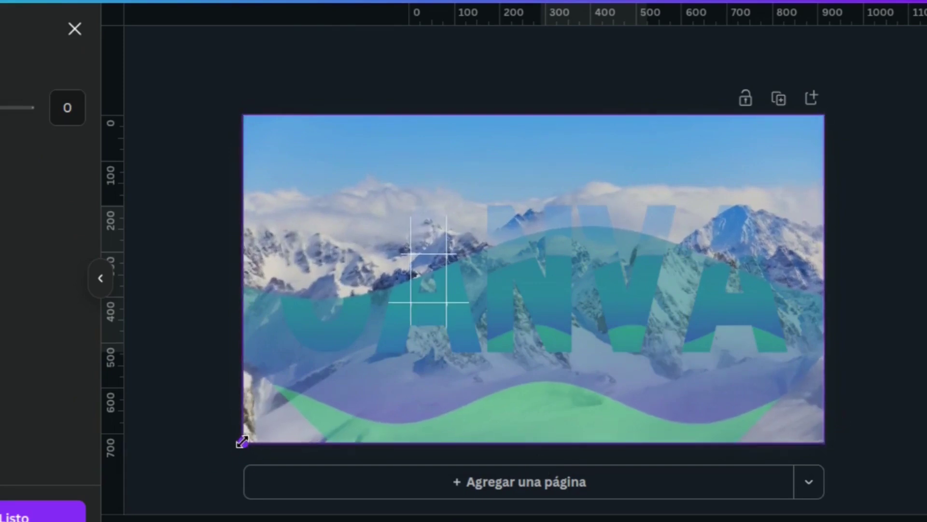
left_click(206, 435)
Step: Scale up the video inside the N frame until its corners meet the page corners
left_click(555, 240)
double_click(556, 239)
left_click_drag(660, 205, 827, 131)
left_click_drag(399, 352, 248, 441)
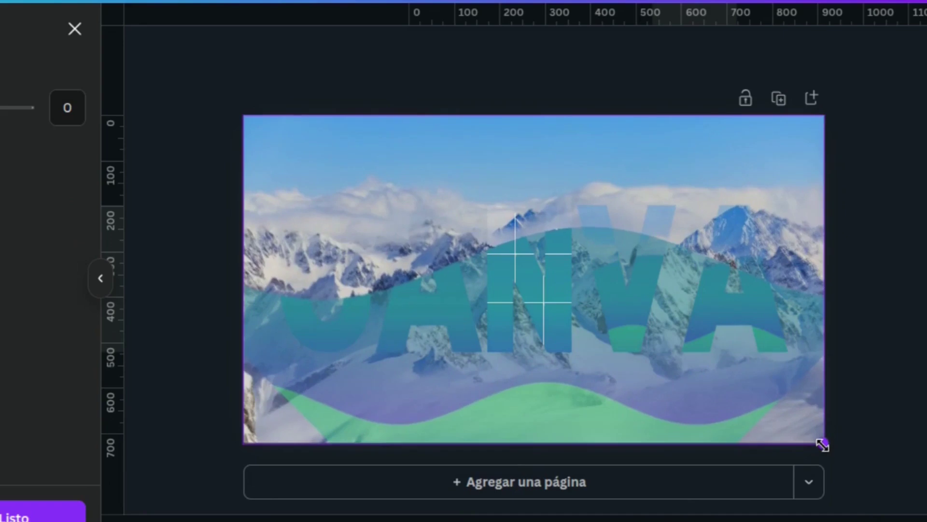
left_click(852, 430)
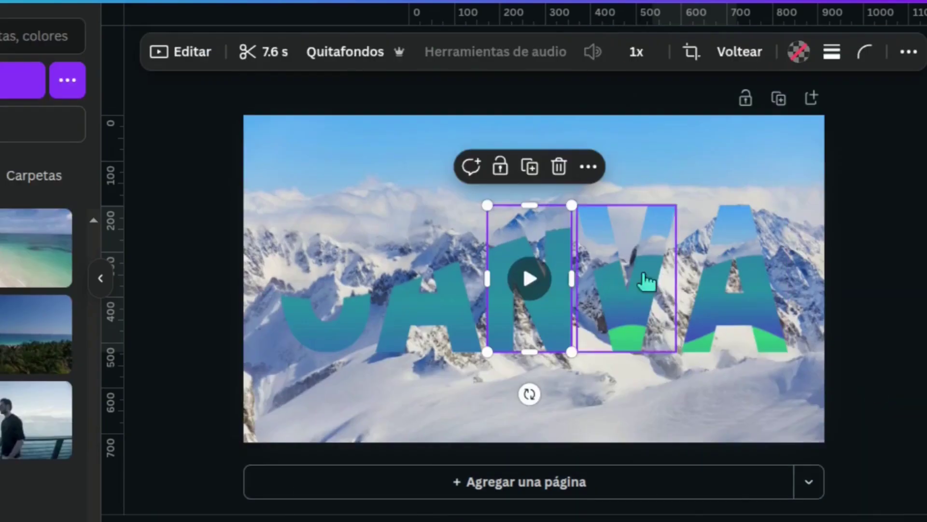
Step: Enlarge the video crop inside the V frame to the full size of the page
left_click(627, 282)
double_click(654, 238)
left_click_drag(495, 205, 345, 102)
left_click_drag(340, 357, 251, 418)
left_click_drag(774, 406, 840, 416)
key("Return")
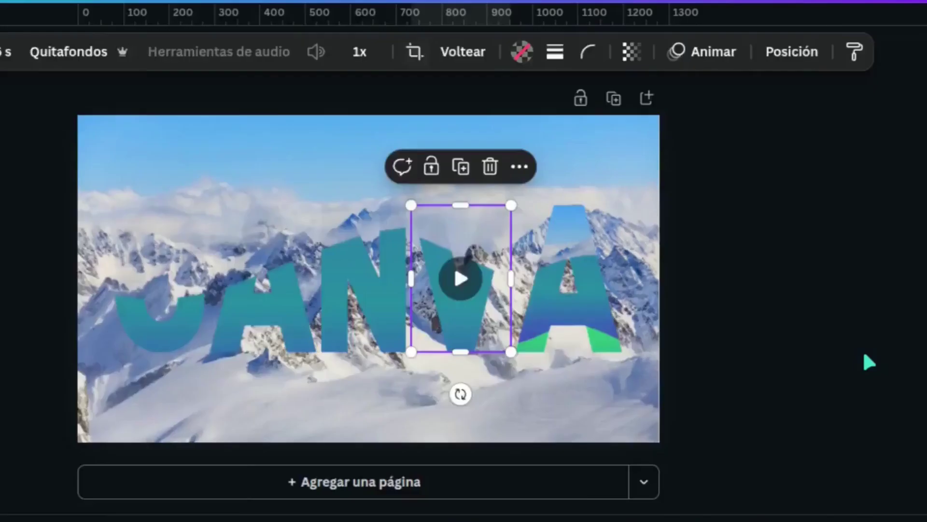
Step: Reposition and enlarge the video inside the last A frame so that it spans the full page
double_click(739, 245)
left_click_drag(729, 234, 711, 231)
left_click_drag(563, 204, 405, 116)
left_click_drag(407, 354, 252, 454)
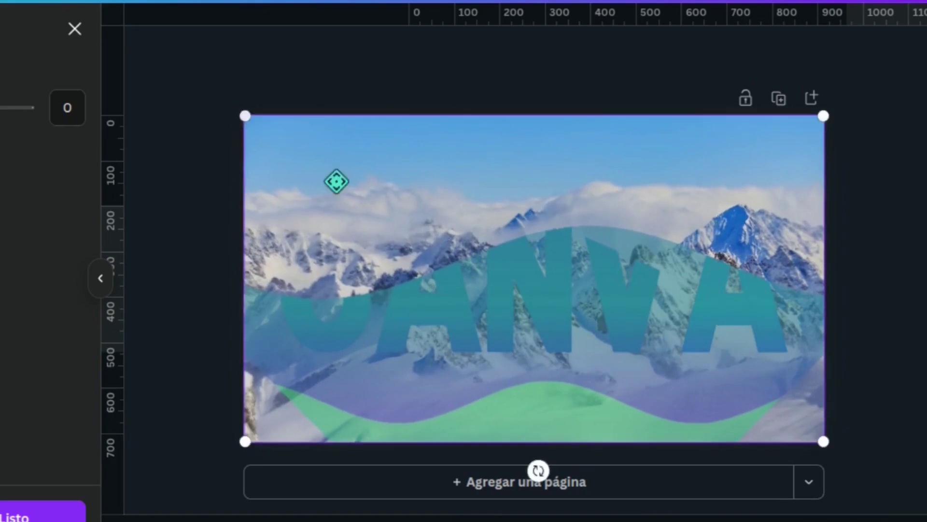
left_click(760, 292)
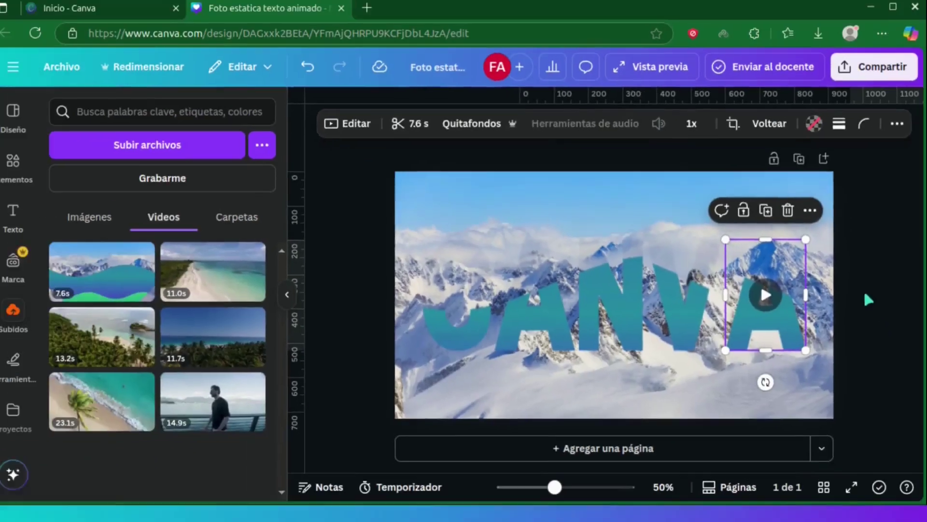
left_click(865, 292)
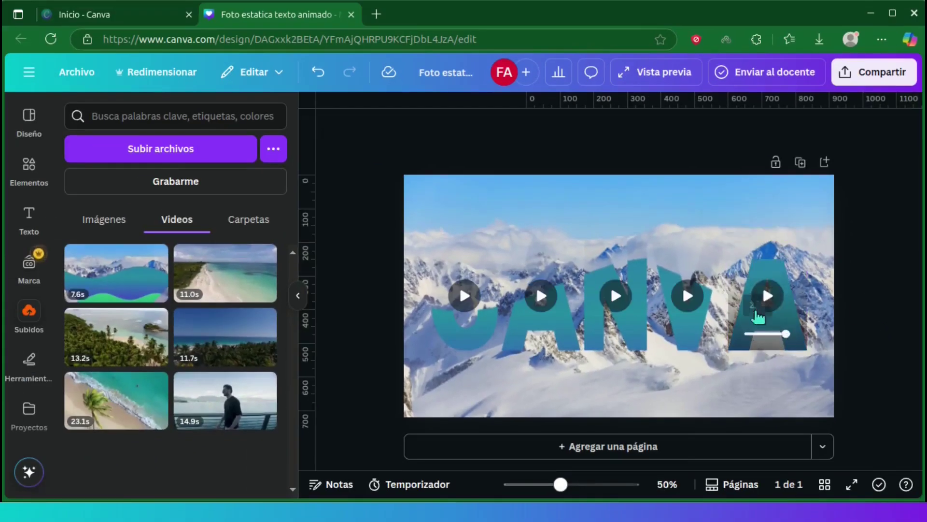
Step: Give the last A a solid white stroke with a thickness of 10
left_click(758, 316)
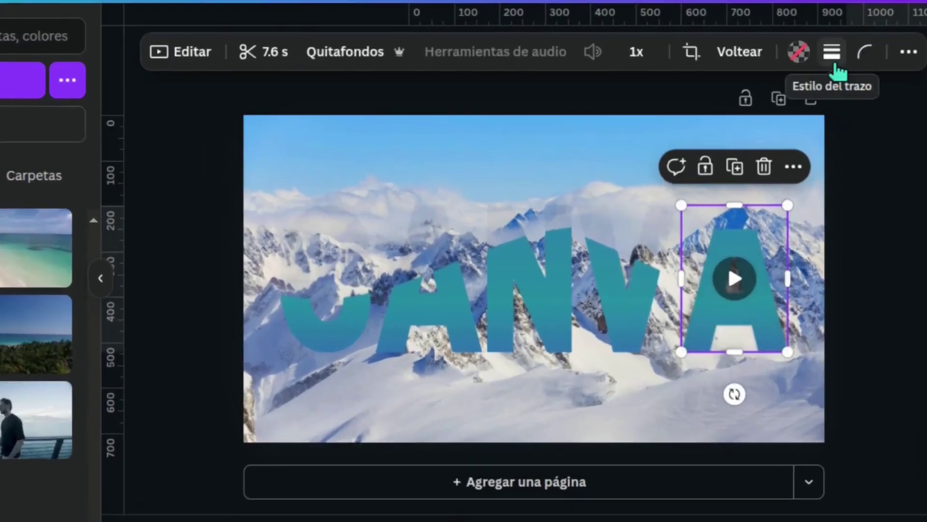
left_click(832, 53)
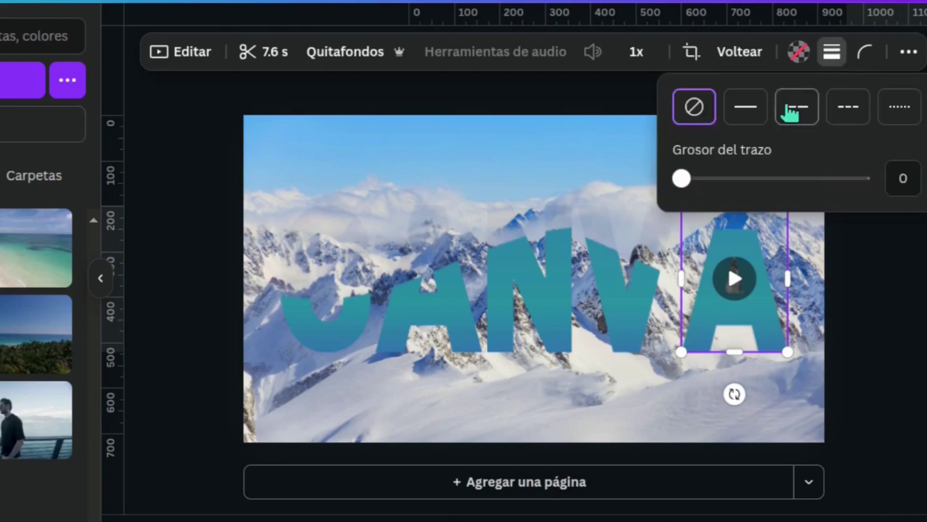
left_click(751, 122)
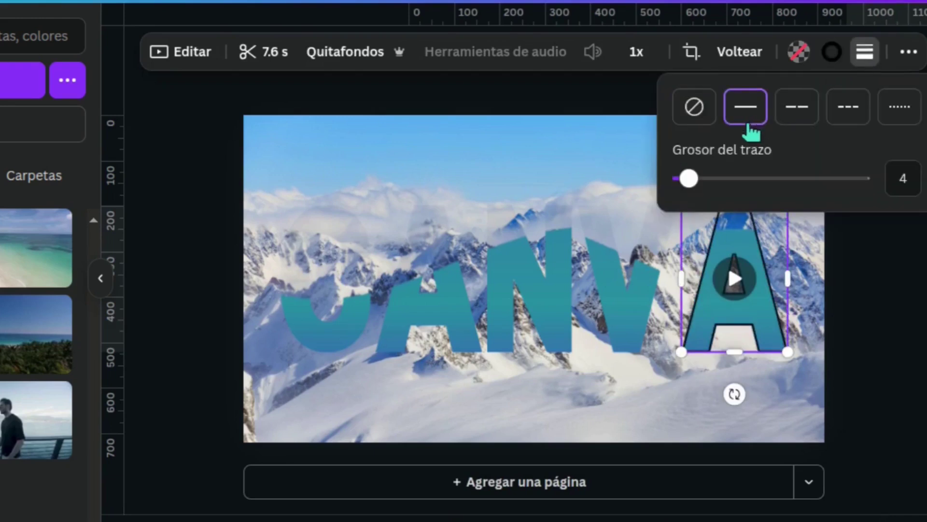
left_click(902, 180)
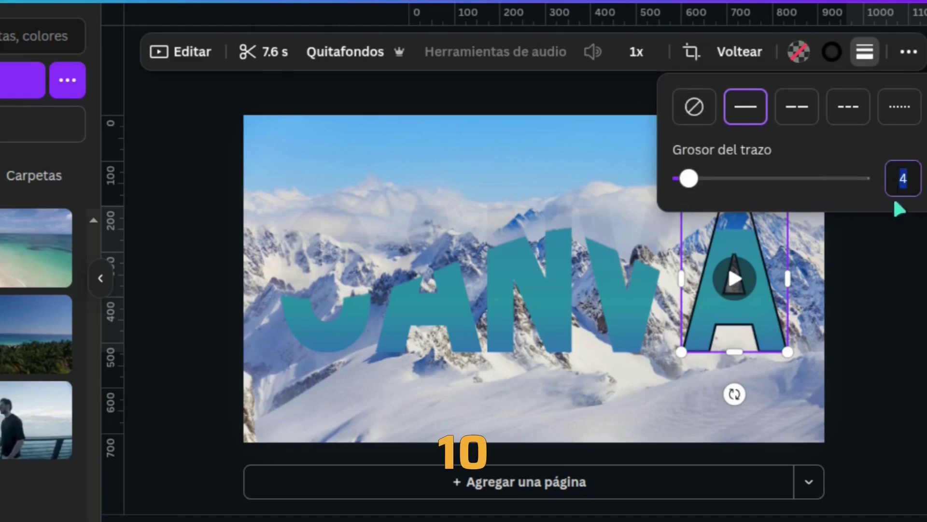
type("10")
key("Return")
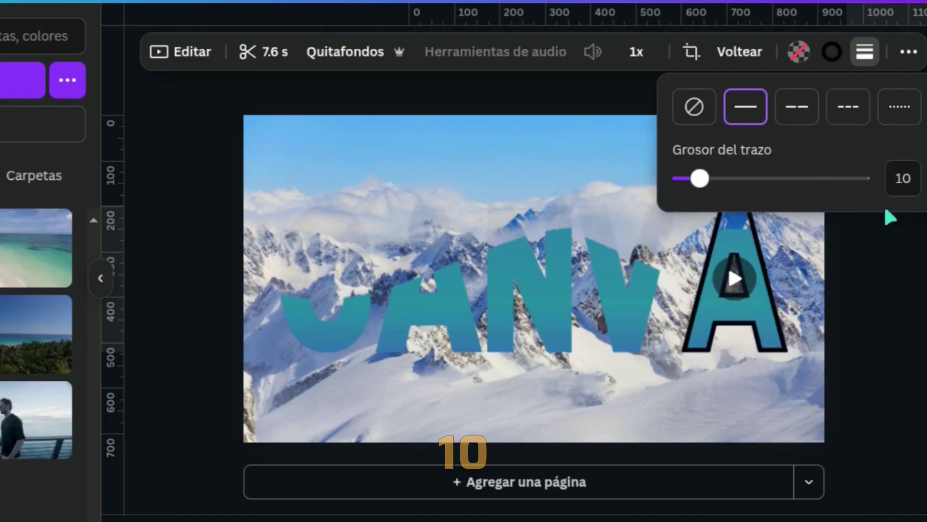
left_click(831, 52)
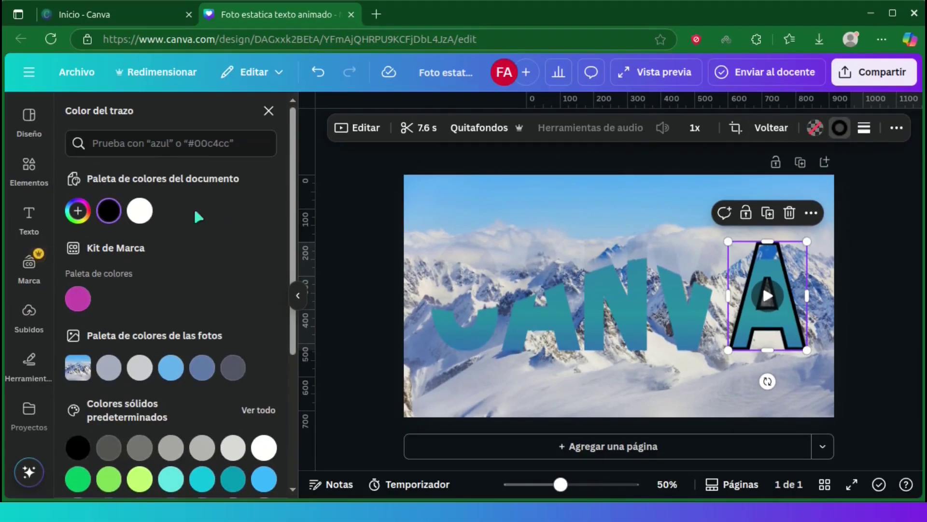
left_click(140, 211)
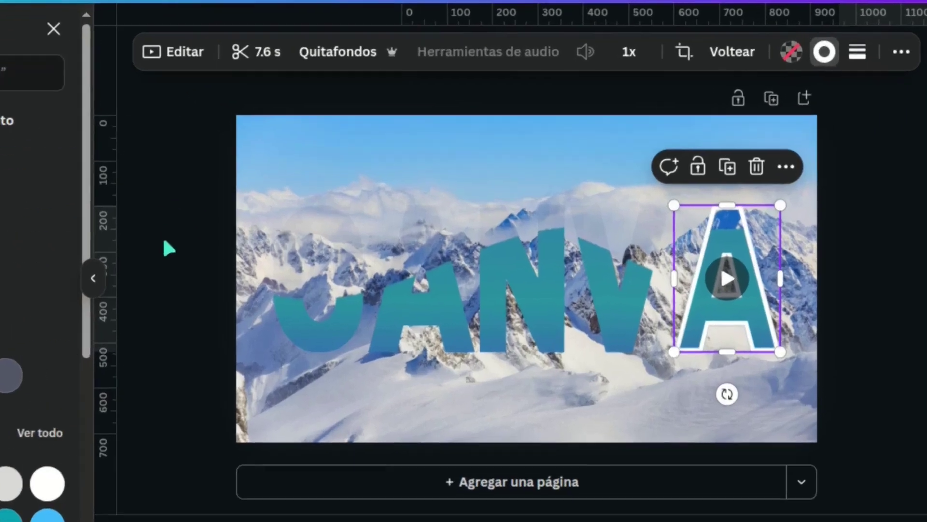
Step: Copy the white outline style from the last A to the V, N, first A and C frames
left_click(903, 53)
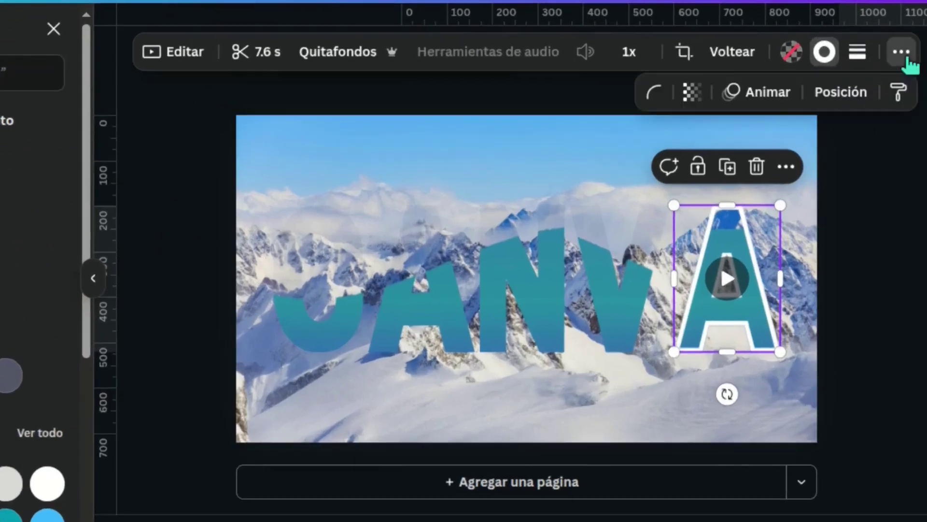
left_click(902, 101)
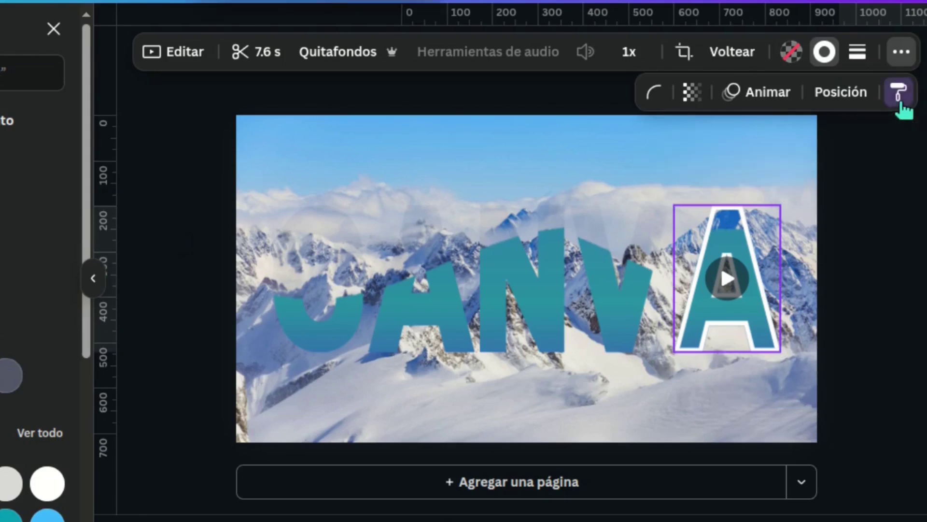
left_click(599, 253)
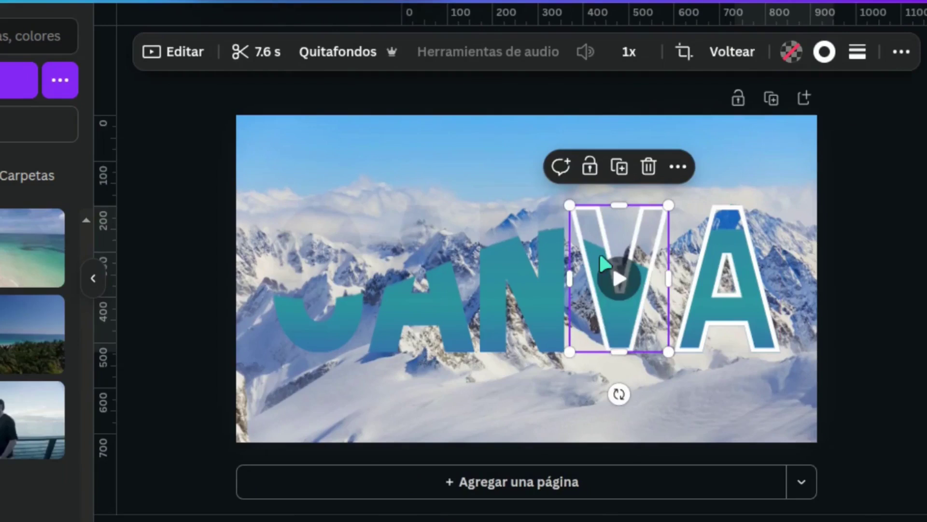
left_click(901, 51)
left_click(899, 92)
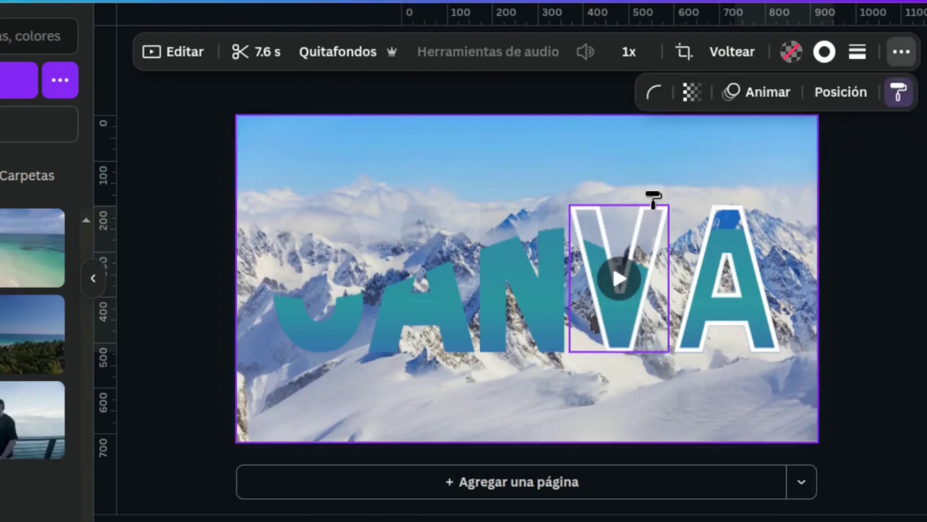
left_click(524, 280)
left_click(898, 92)
left_click(437, 296)
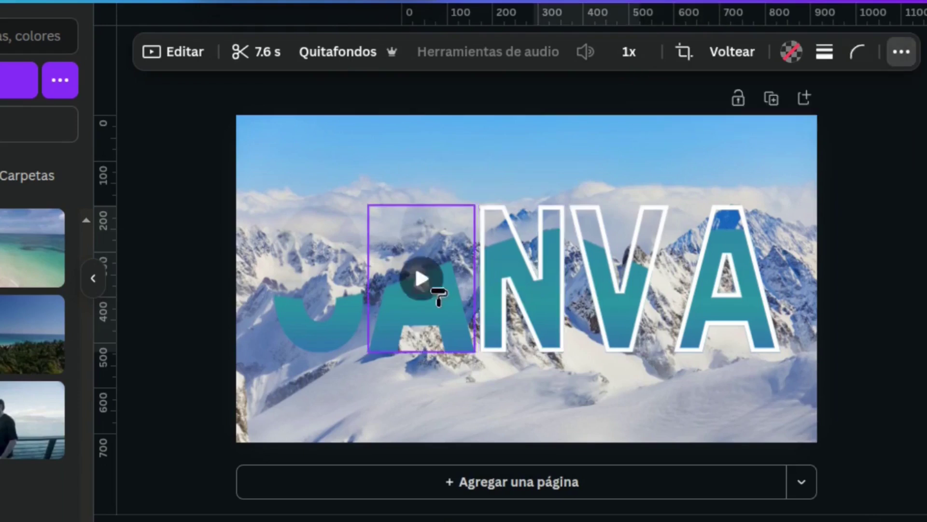
left_click(901, 51)
left_click(899, 91)
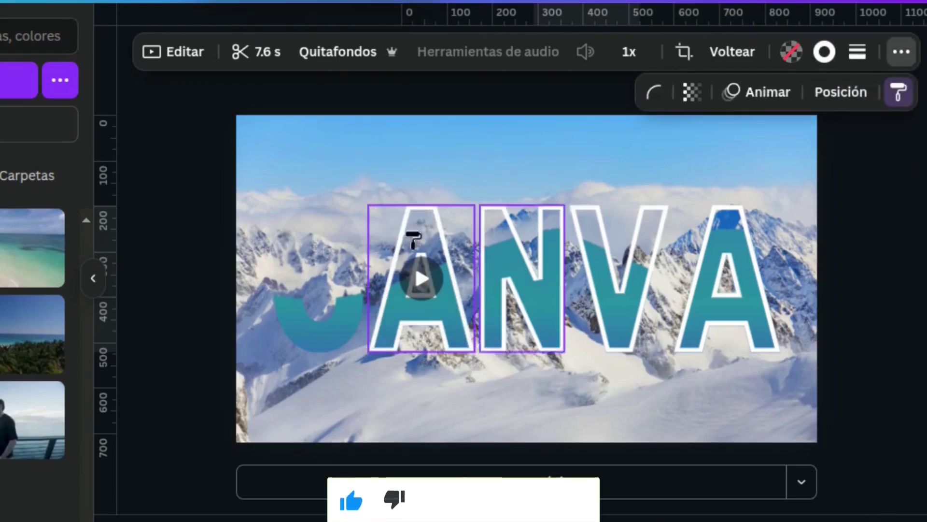
left_click(337, 327)
left_click(204, 354)
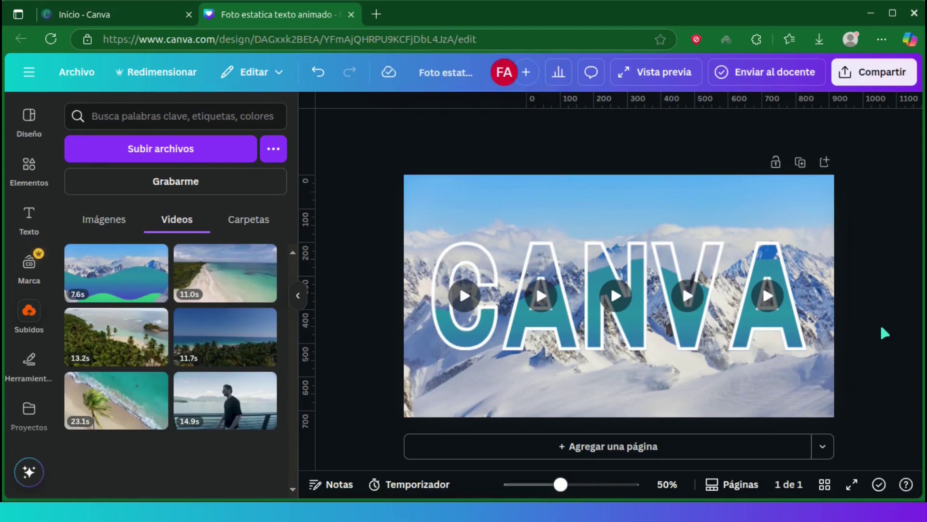
Step: Download the design as an MP4 video at 1080p (HD) quality
left_click(872, 80)
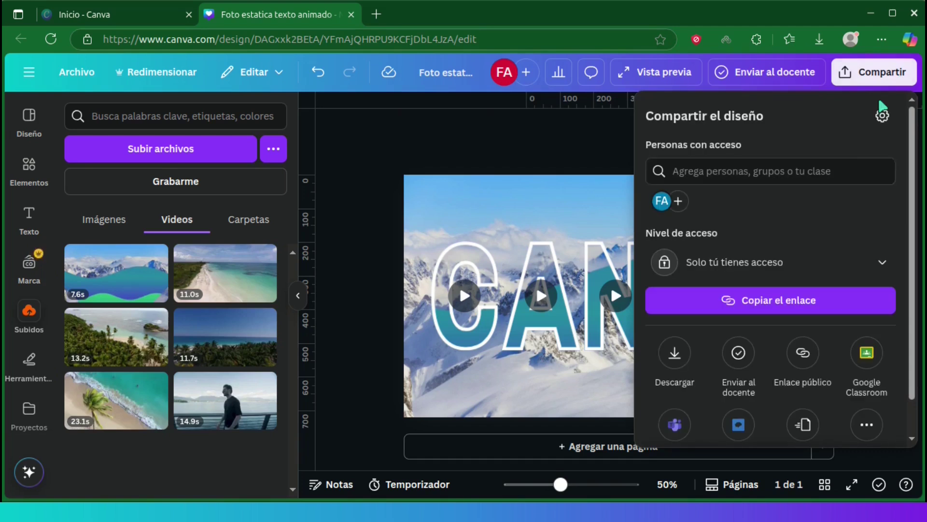
left_click(676, 370)
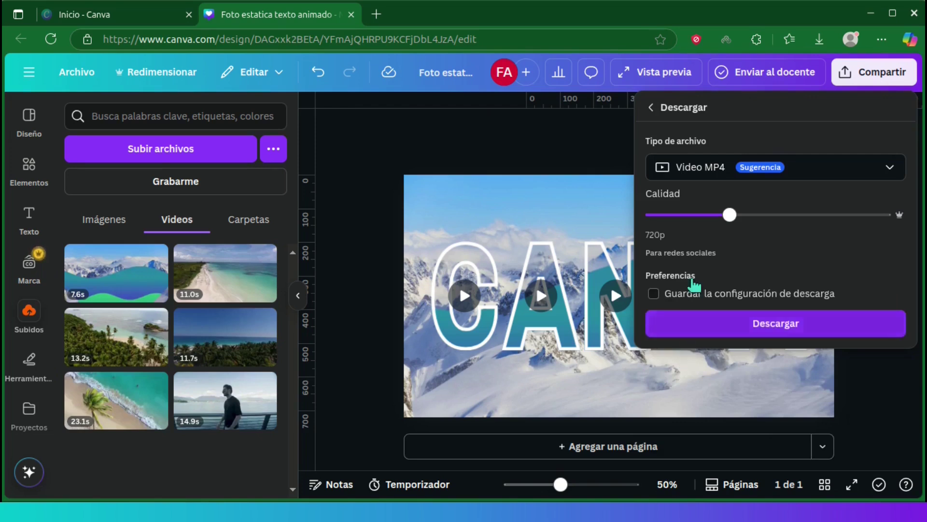
left_click_drag(730, 216, 779, 215)
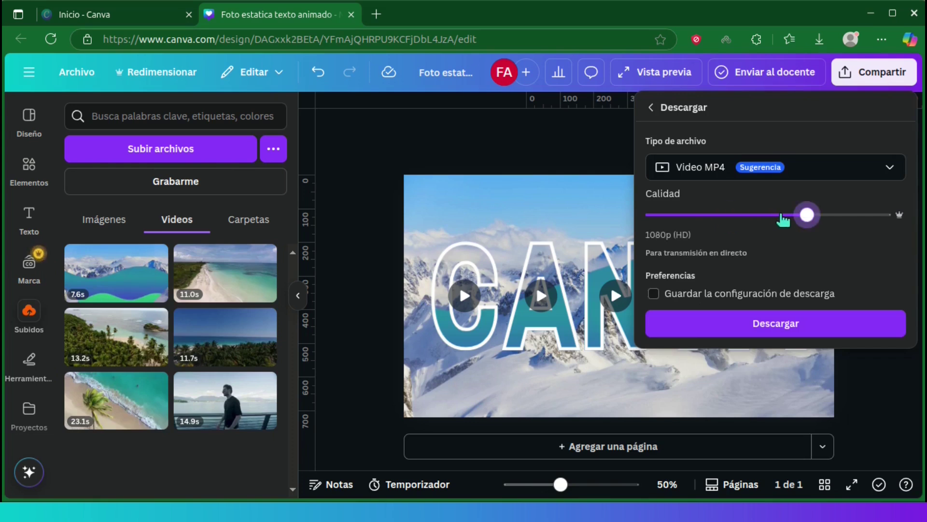
left_click(800, 335)
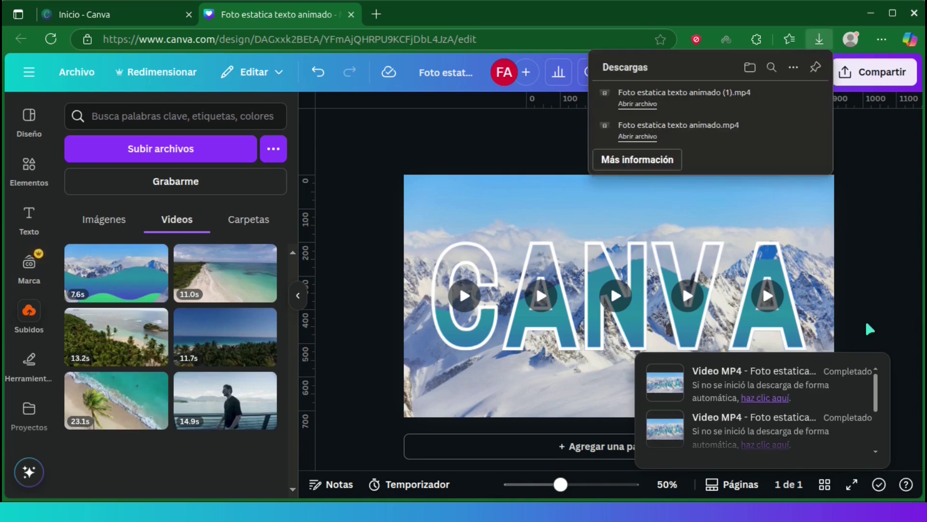
left_click(867, 323)
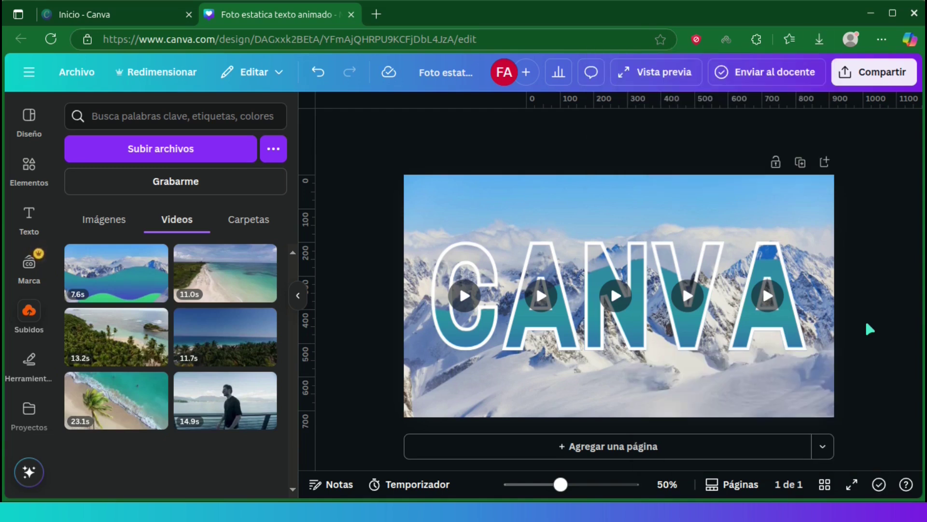